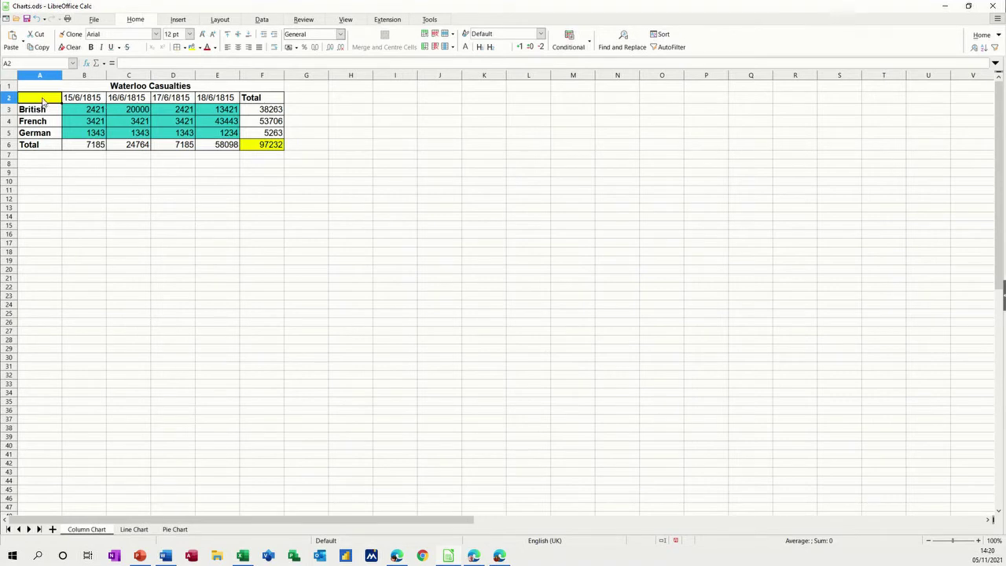
Start inserting a chart from the casualty data in cells A2:E5, excluding the totals.
left_click_drag(44, 101, 227, 135)
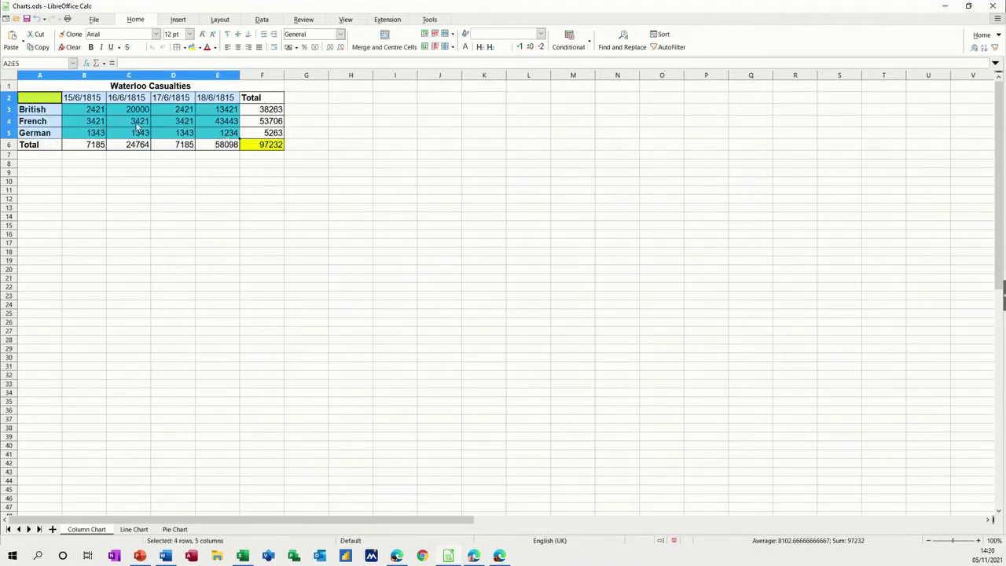
left_click(178, 20)
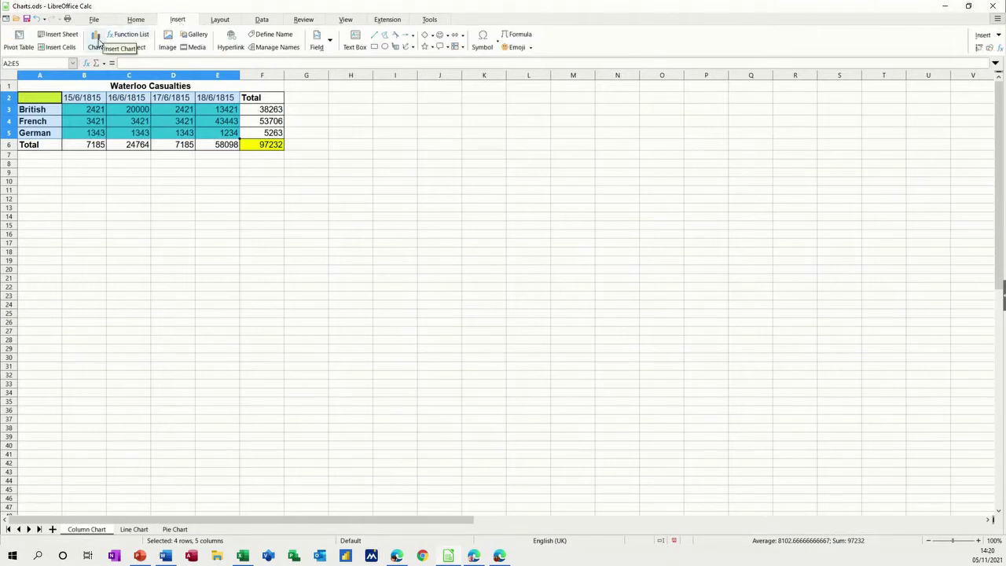
left_click(96, 39)
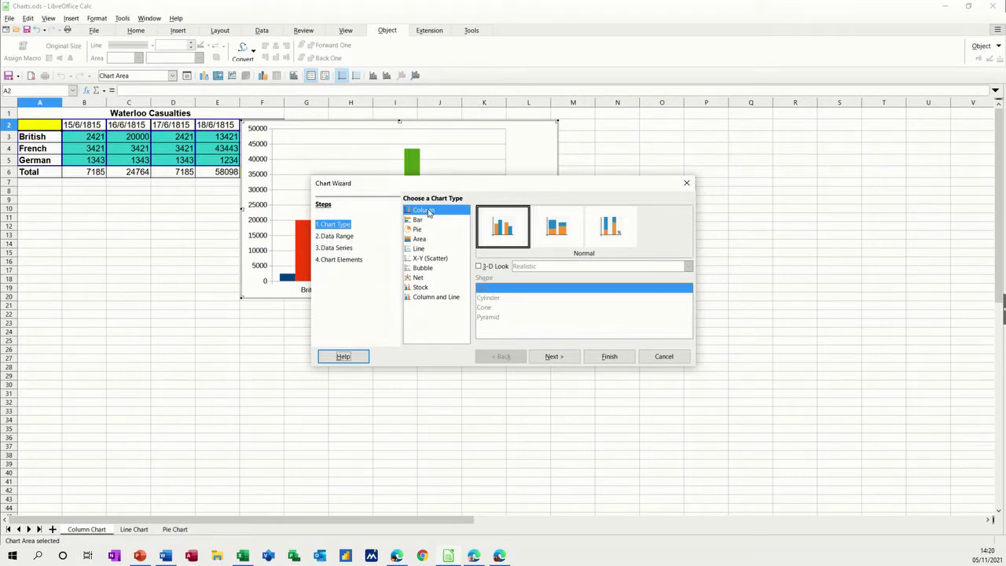
Set the Normal column chart to the Realistic 3-D look and move the wizard clear of the chart preview.
left_click(559, 230)
left_click(480, 267)
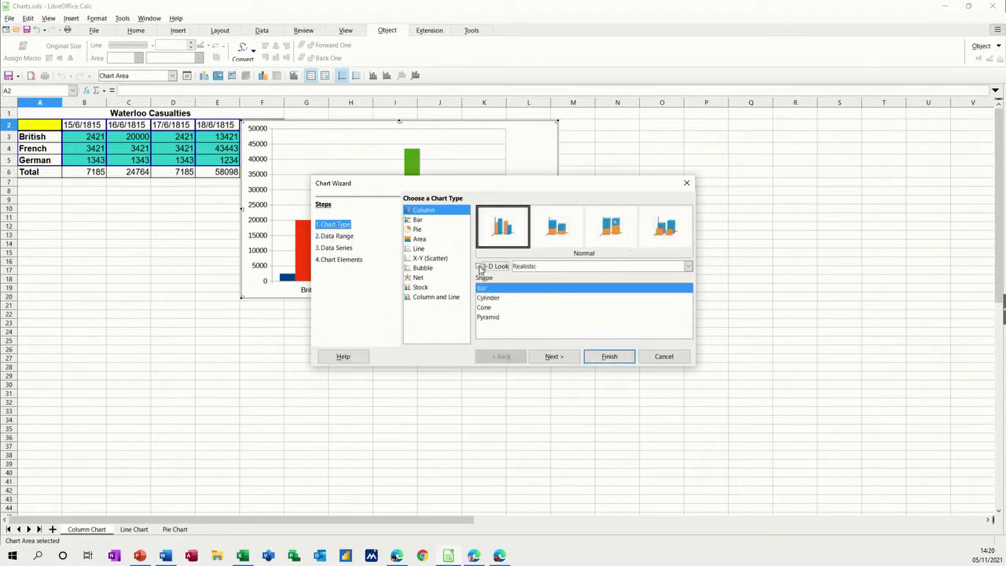
left_click(480, 266)
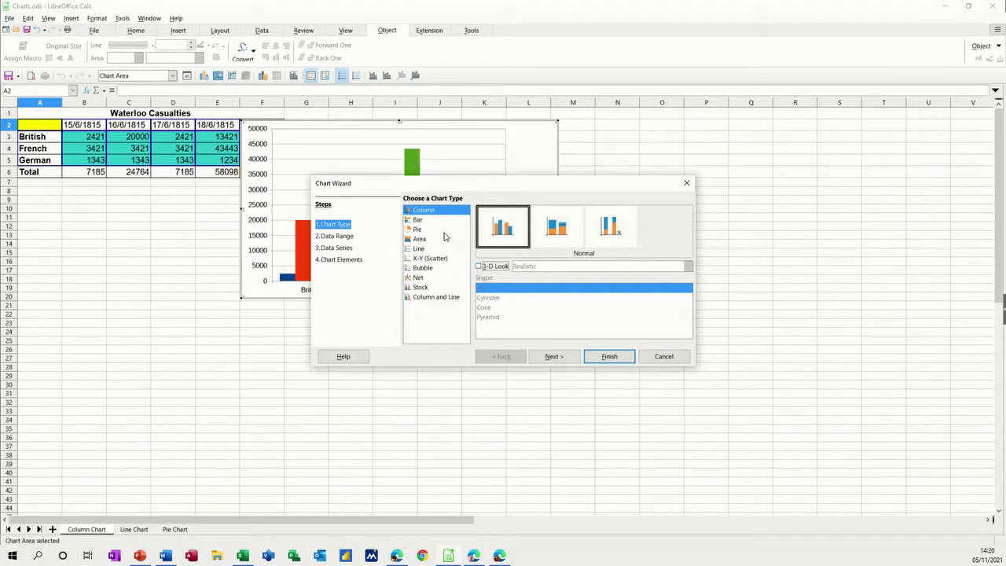
left_click(479, 266)
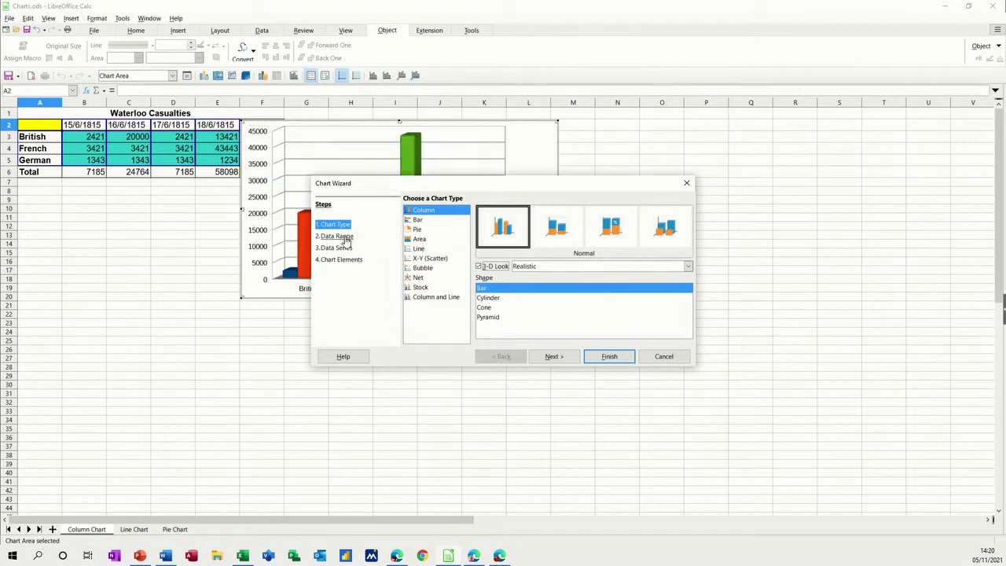
left_click_drag(474, 185, 731, 207)
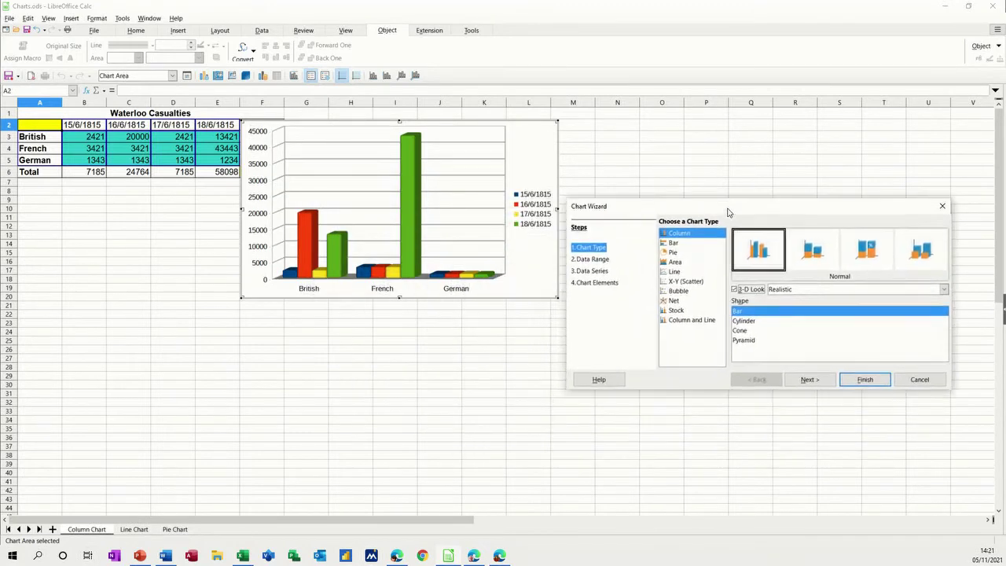
Try the data range without the first column and then without the first row as label, restoring each option.
left_click(598, 261)
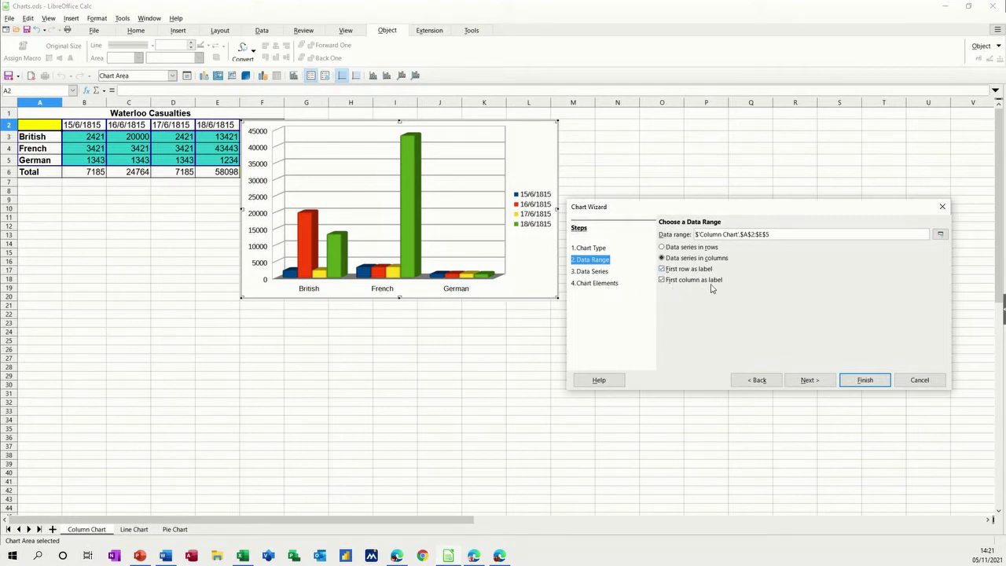
left_click(664, 282)
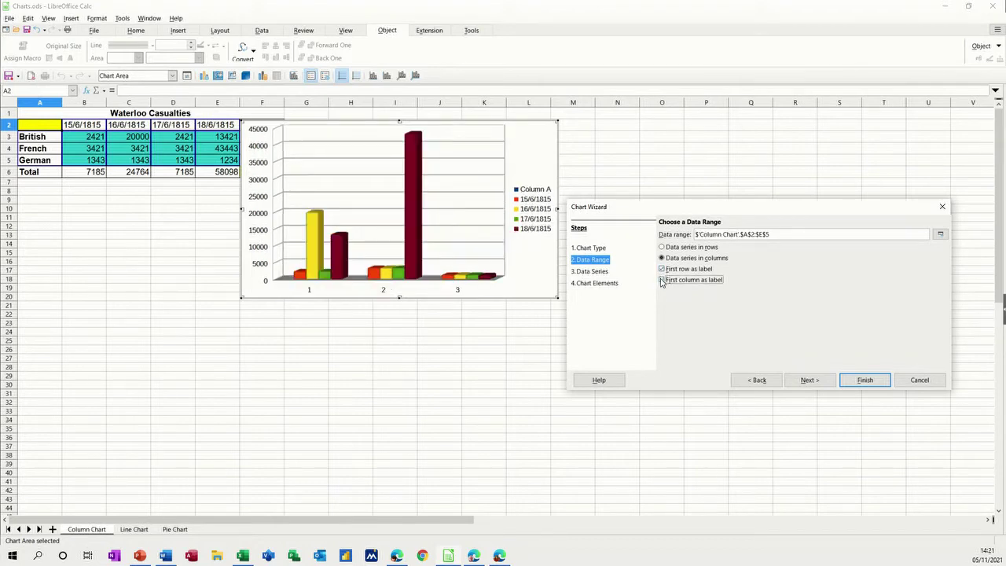
left_click(662, 281)
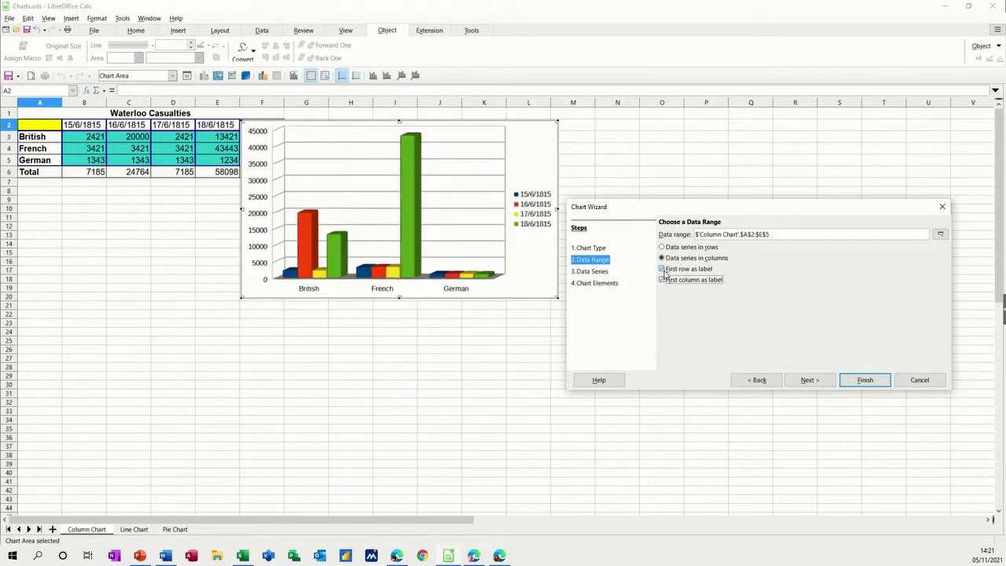
left_click(662, 268)
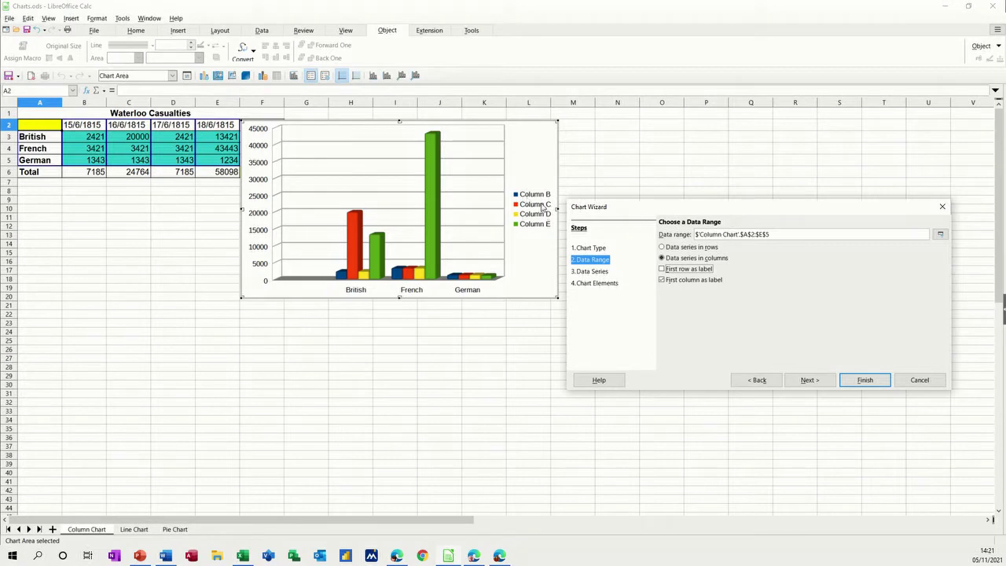
left_click(662, 269)
Title the chart "Waterloo Casualties" in the chart elements and finish creating it.
left_click(594, 271)
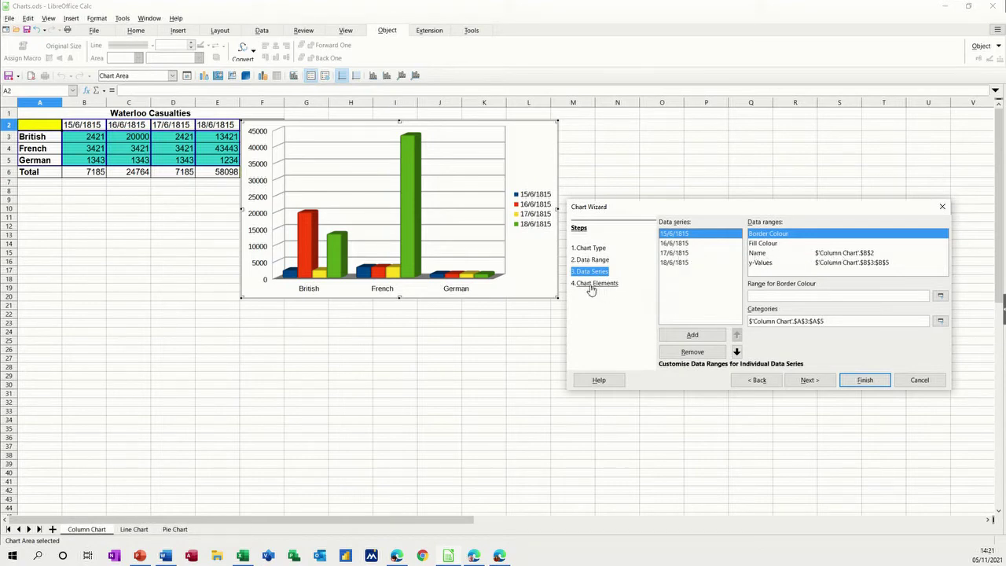
left_click(591, 286)
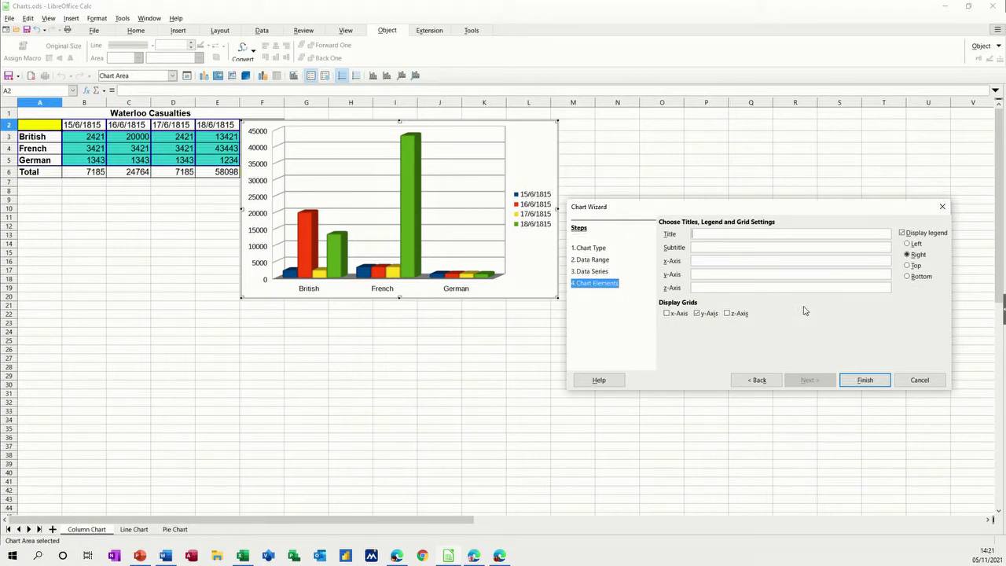
type("Waterloo Casualties")
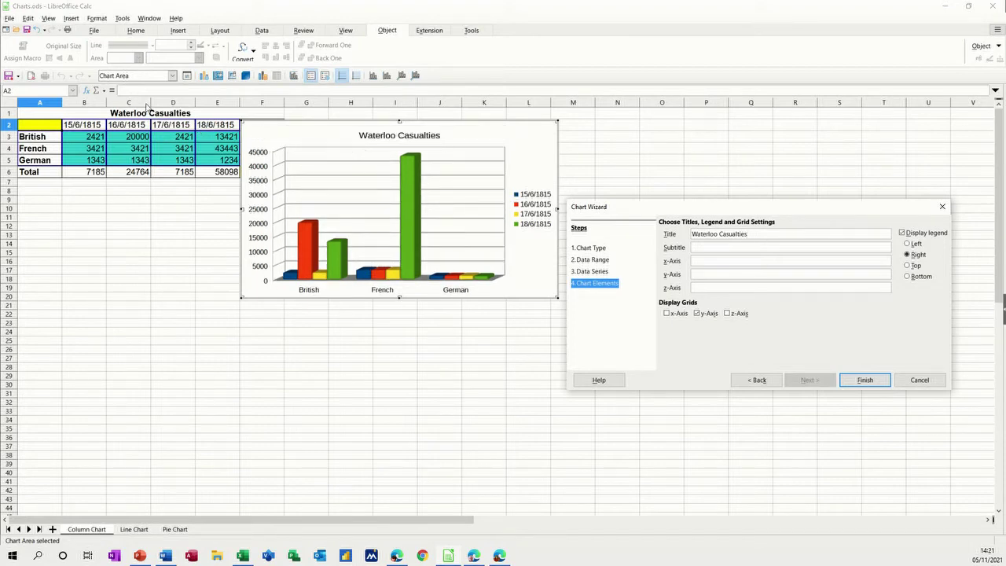
left_click(863, 380)
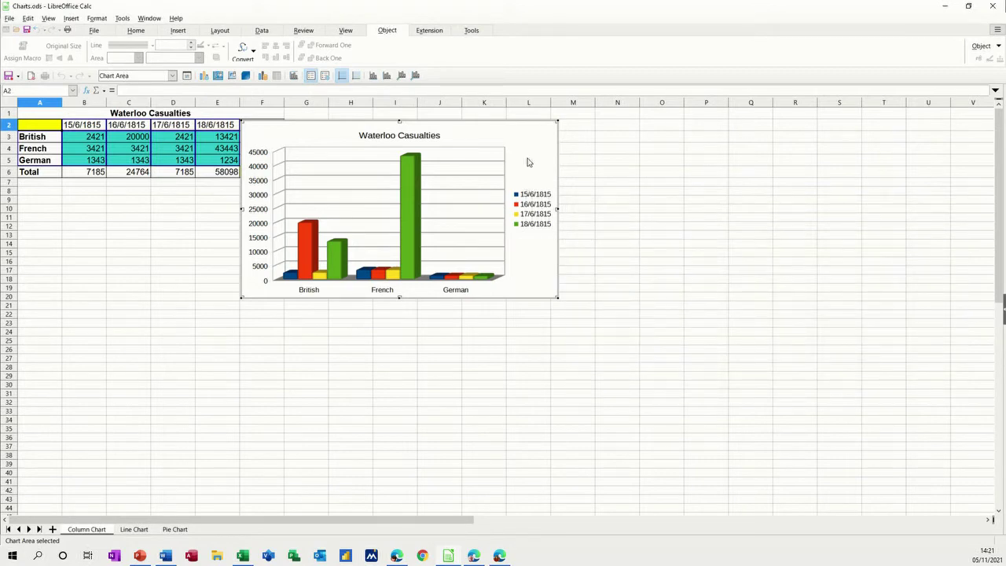
Move the chart below the table to start at row 8 and widen it to about 28 cm.
left_click(602, 151)
left_click_drag(535, 121, 313, 189)
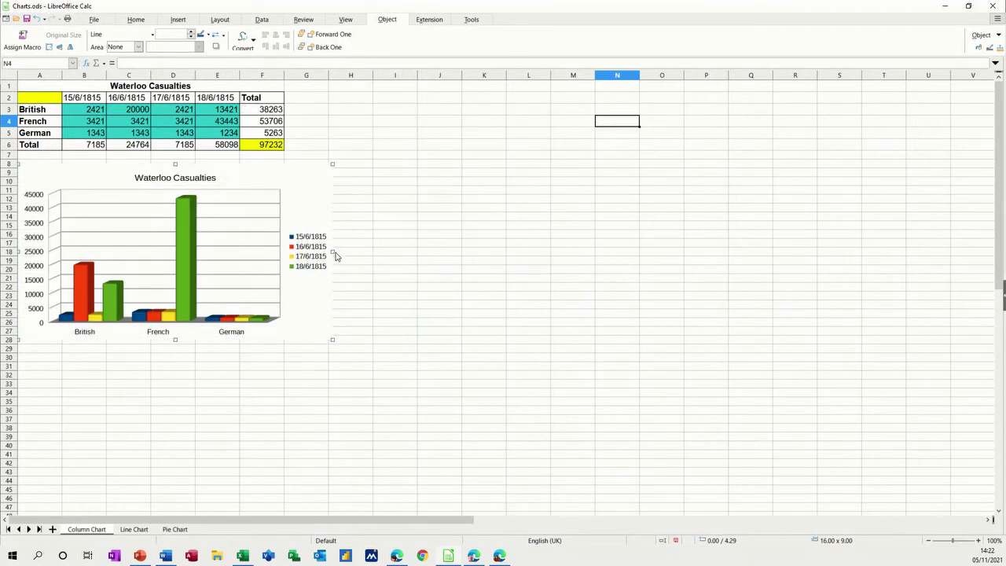
left_click_drag(335, 251, 566, 253)
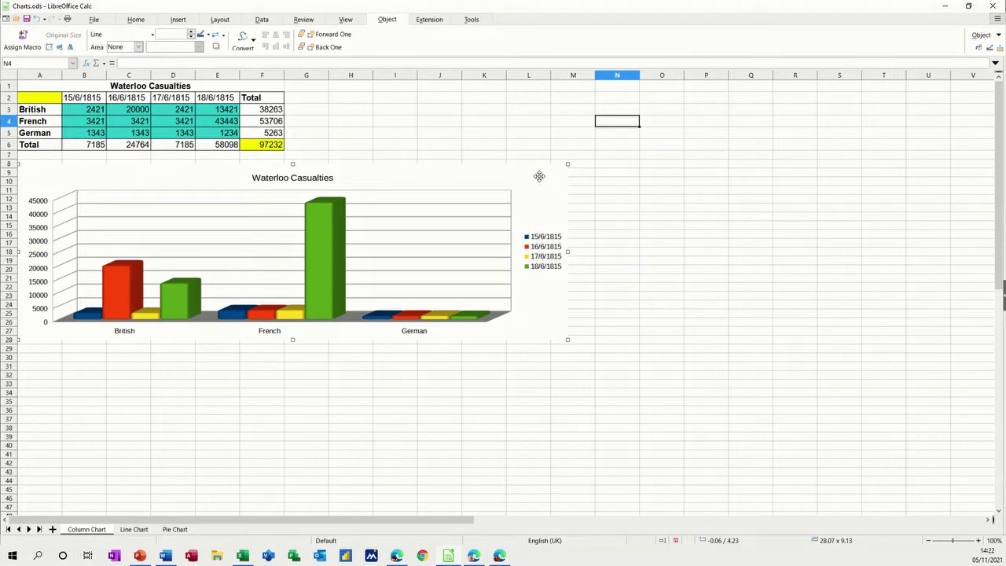
Open the chart for editing and check the list of its elements, keeping Chart Area selected.
double_click(539, 176)
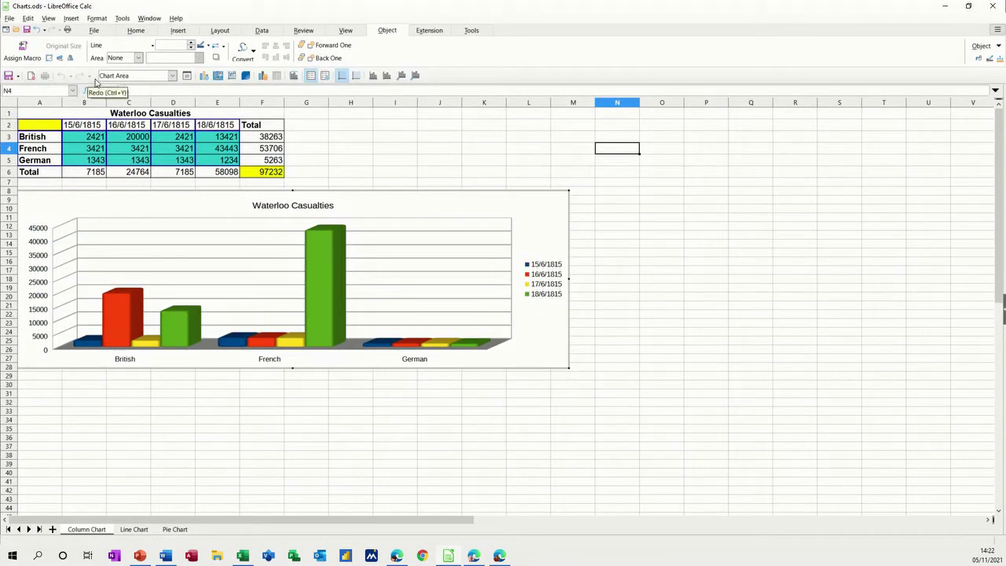
left_click(171, 76)
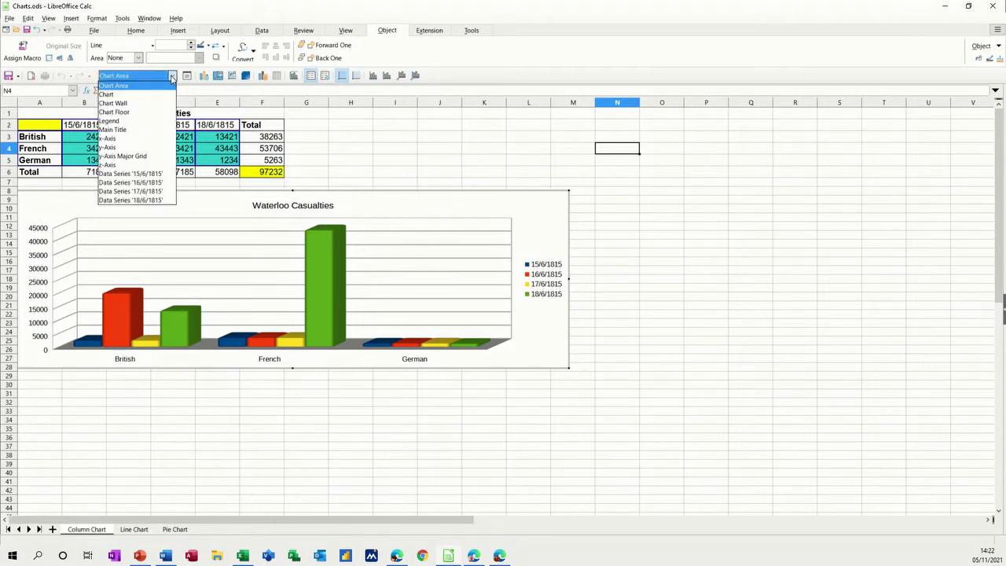
left_click(172, 77)
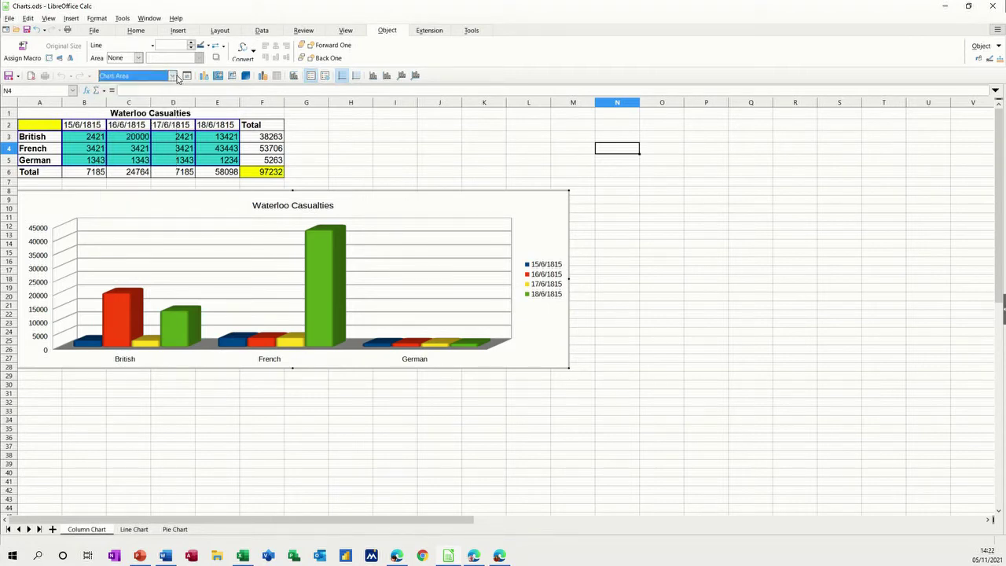
Fill the chart area with the solid dark blue colour 004586 from the recent colours.
left_click(187, 76)
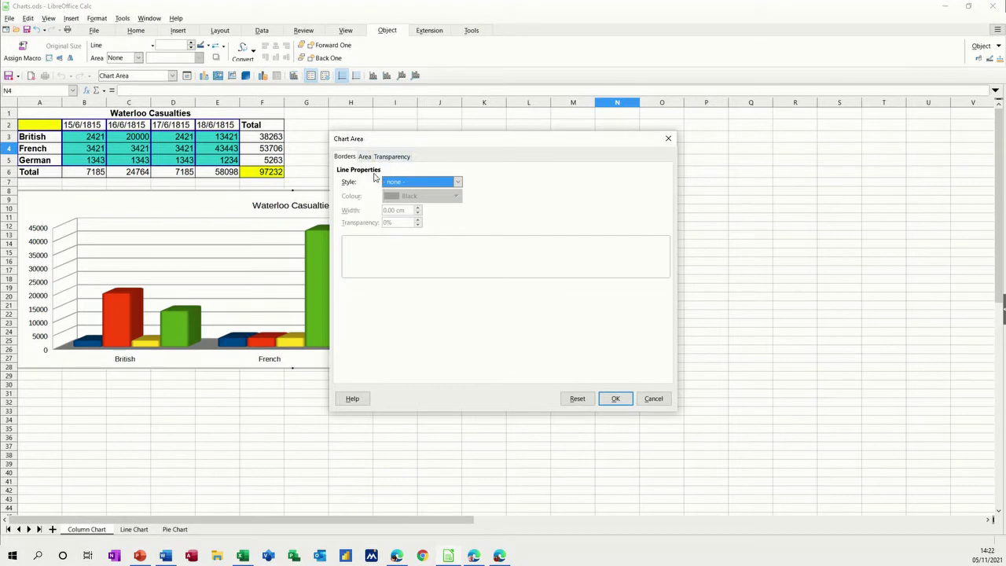
left_click(365, 157)
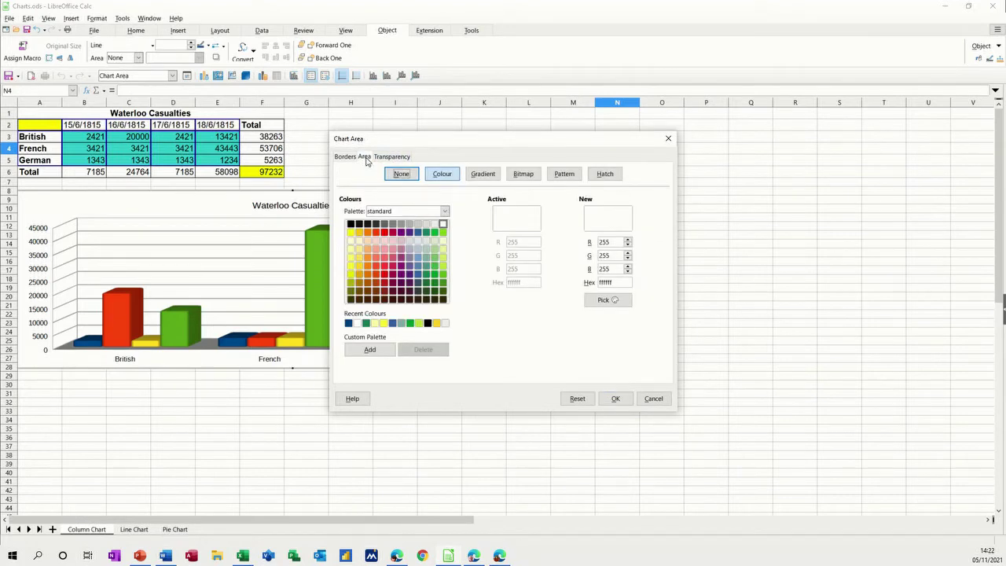
left_click_drag(428, 142, 651, 134)
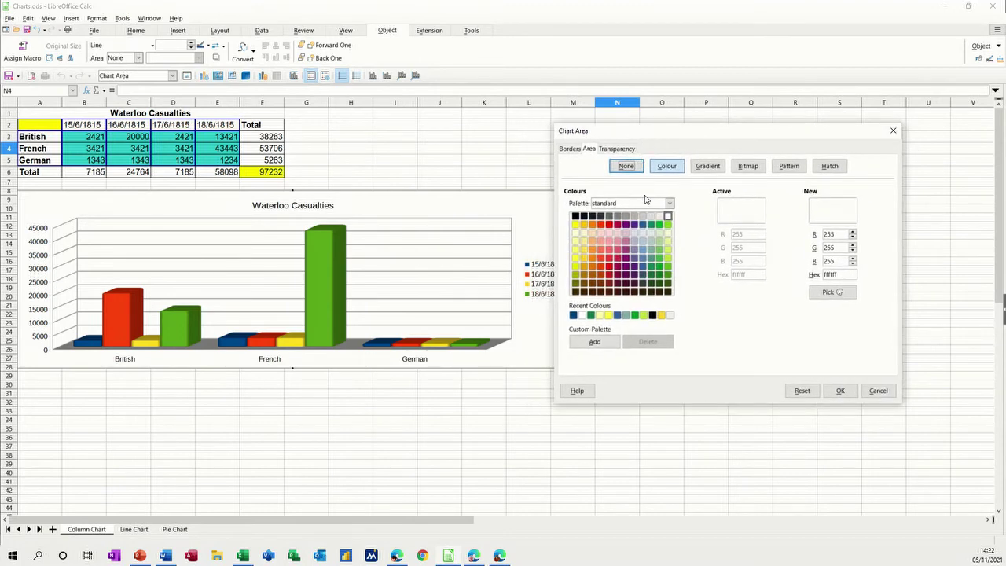
left_click(573, 316)
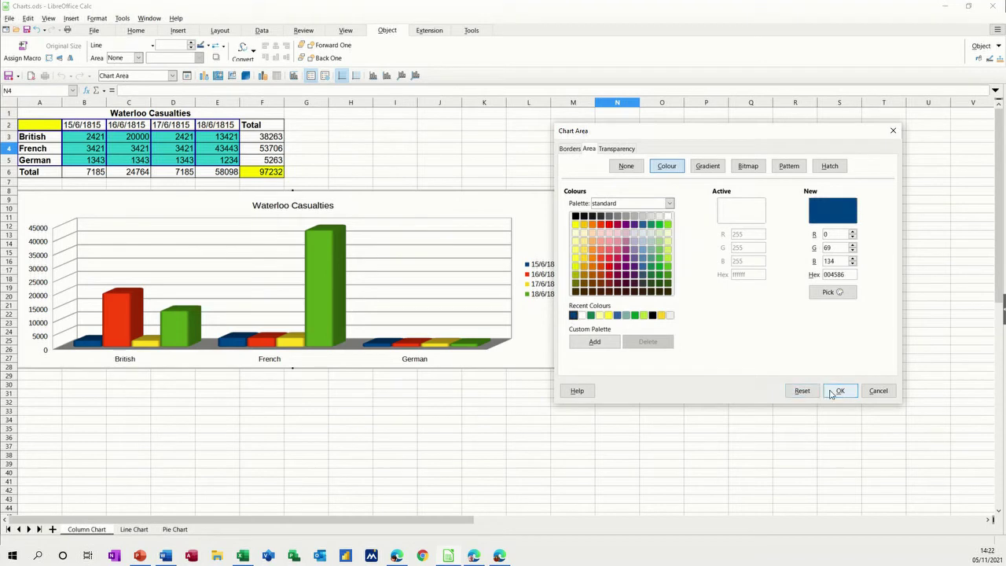
left_click(838, 390)
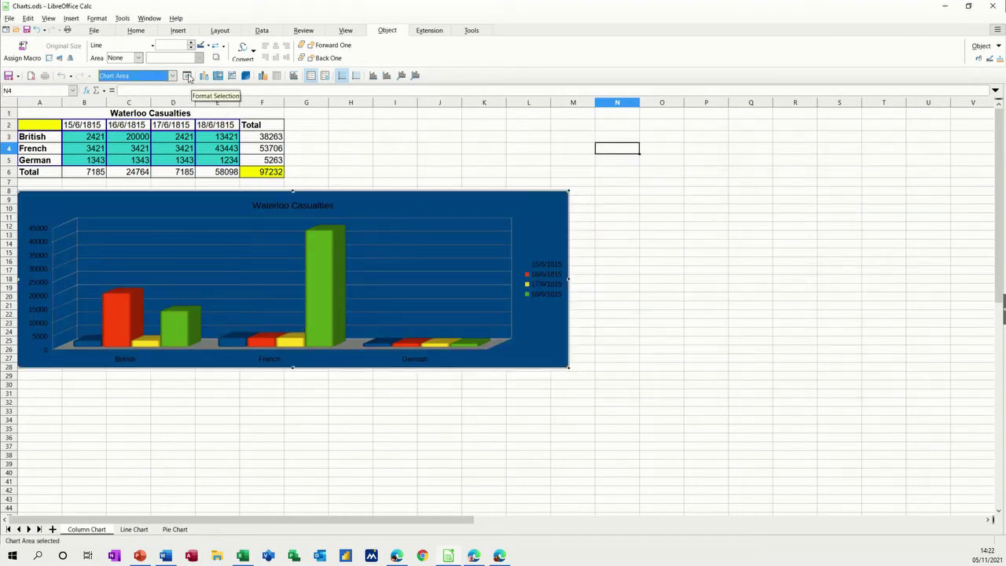
Fill the chart area with the radial gradient from Black to Light Blue 2.
left_click(187, 75)
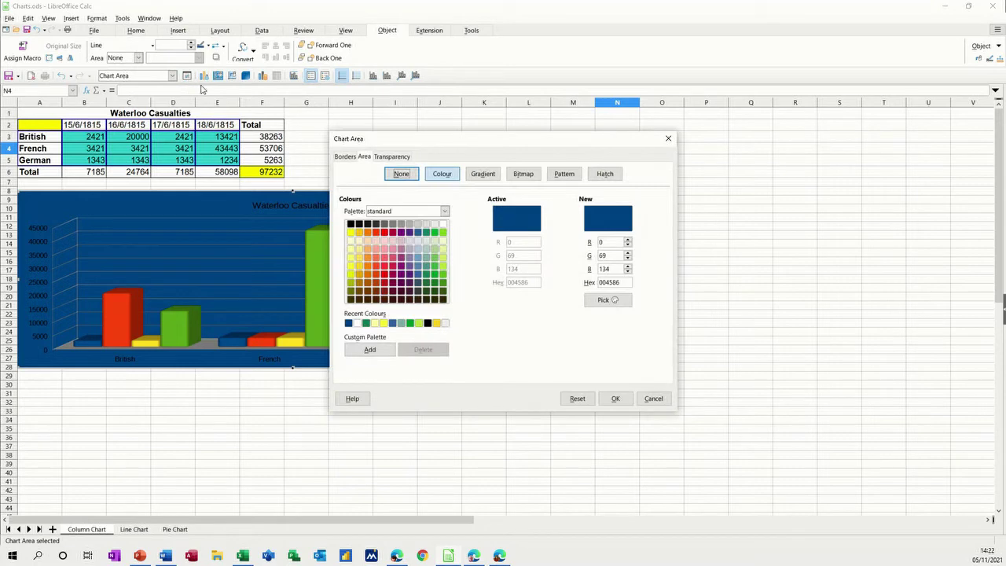
left_click(481, 175)
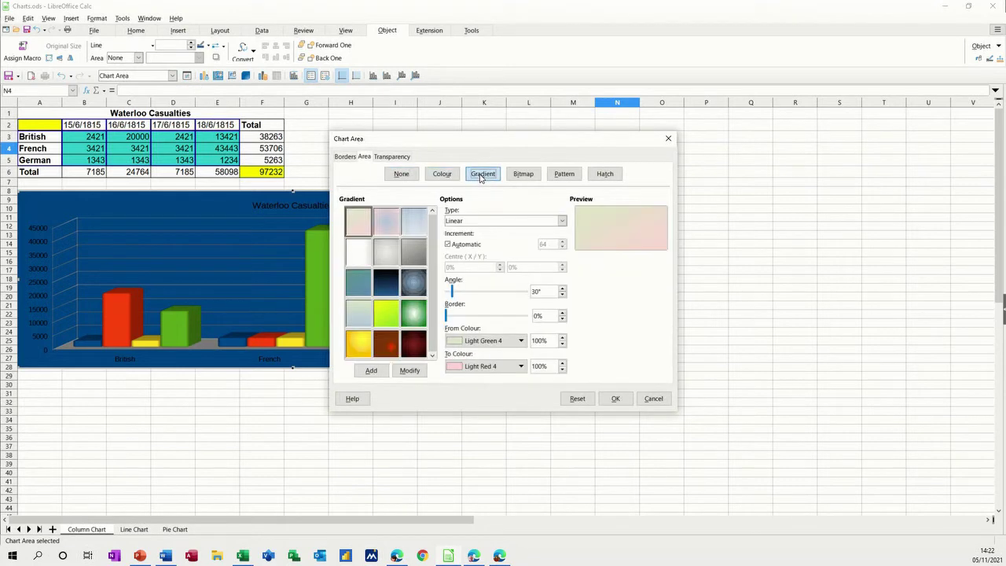
left_click(411, 285)
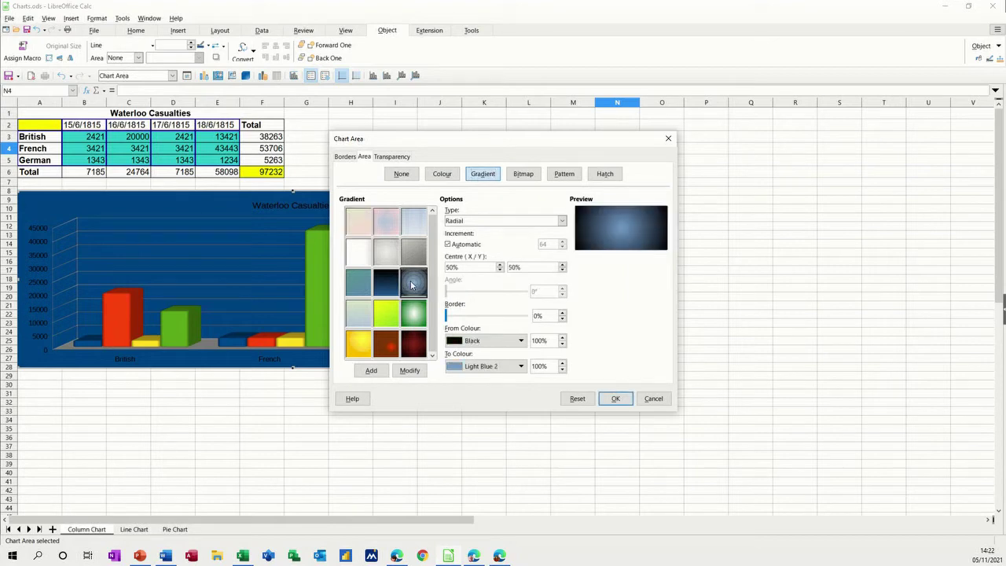
left_click(614, 399)
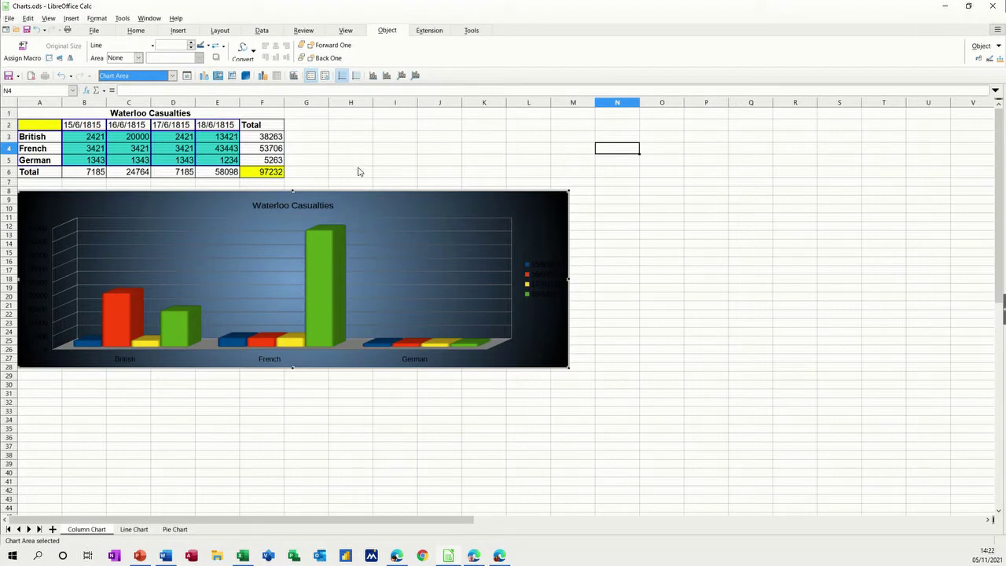
Import artillery.jpg as a bitmap fill for the chart area, accepting the name artillery.
left_click(187, 77)
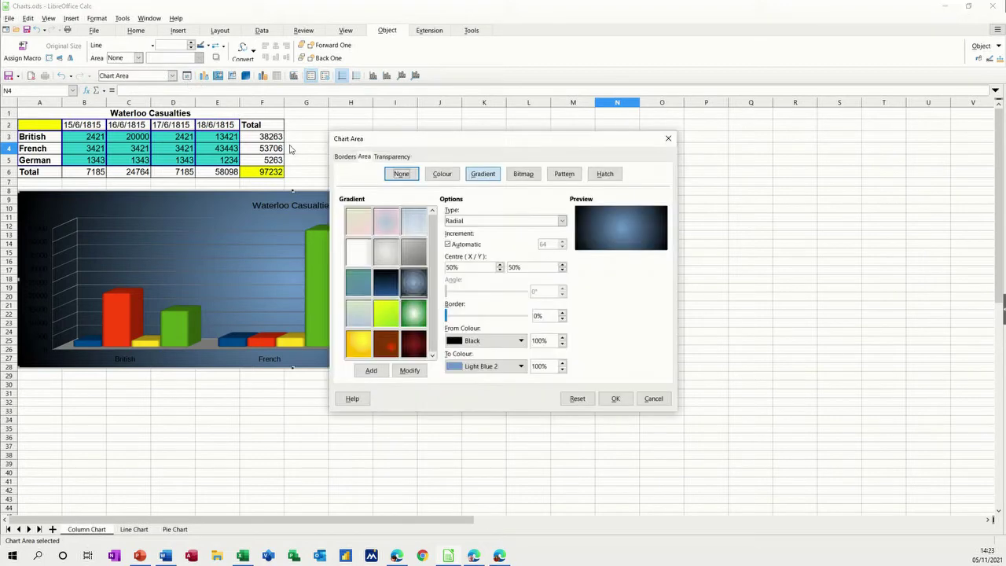
left_click(524, 175)
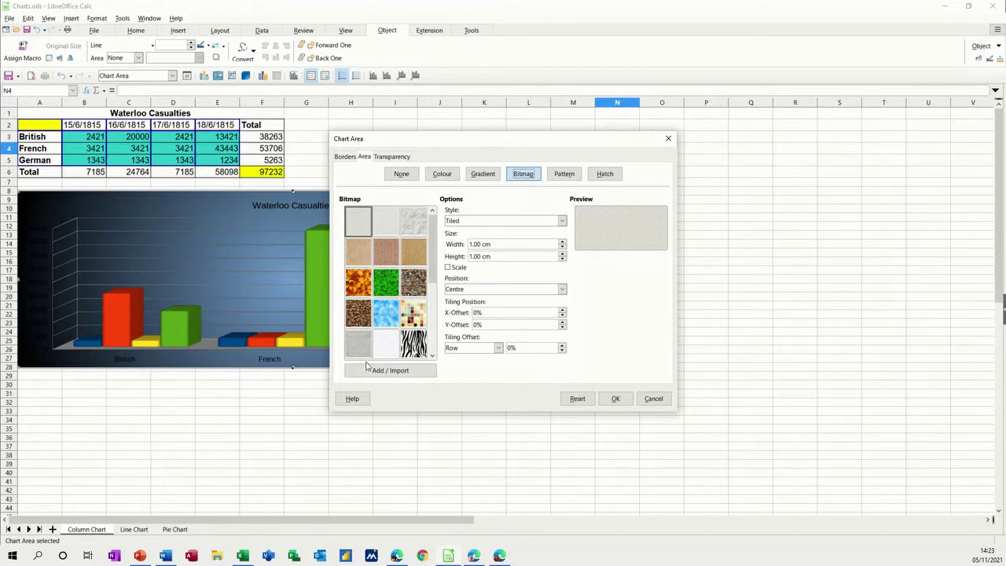
left_click(400, 376)
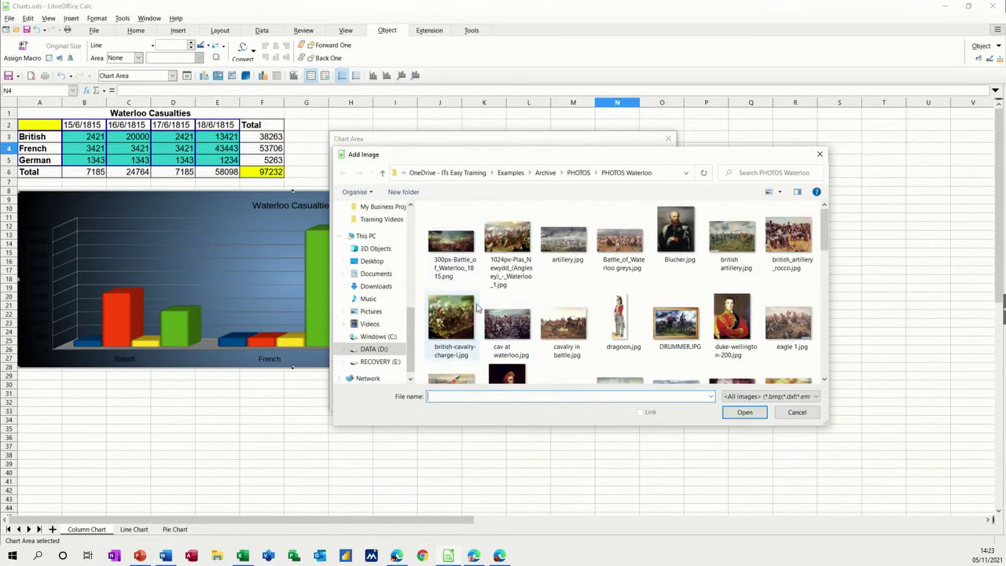
left_click(569, 244)
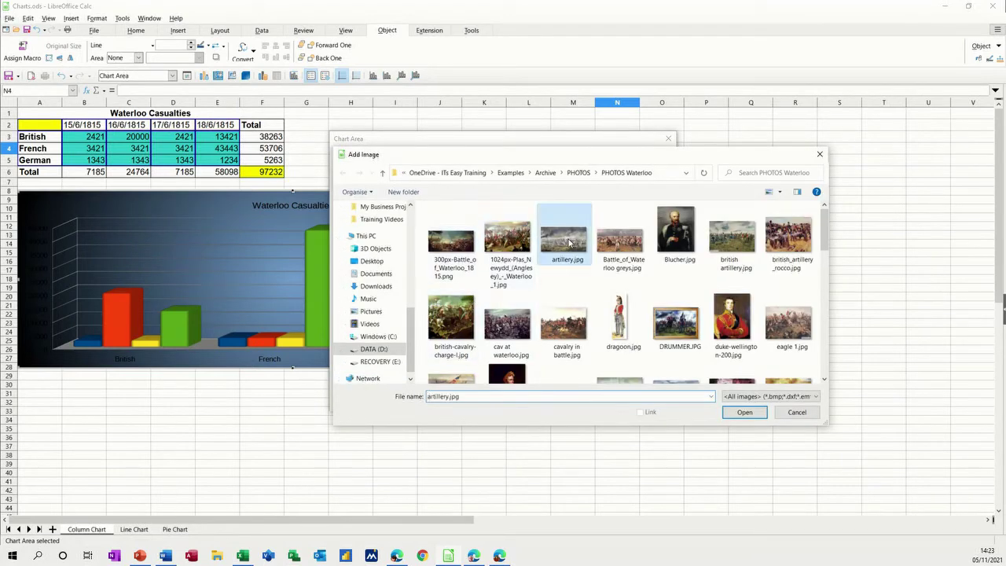
double_click(569, 243)
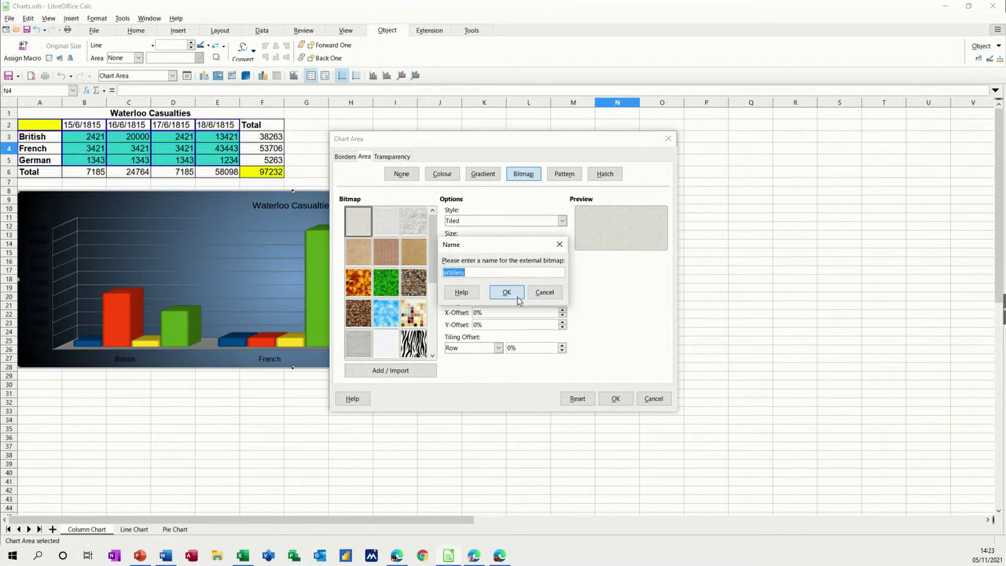
left_click(517, 298)
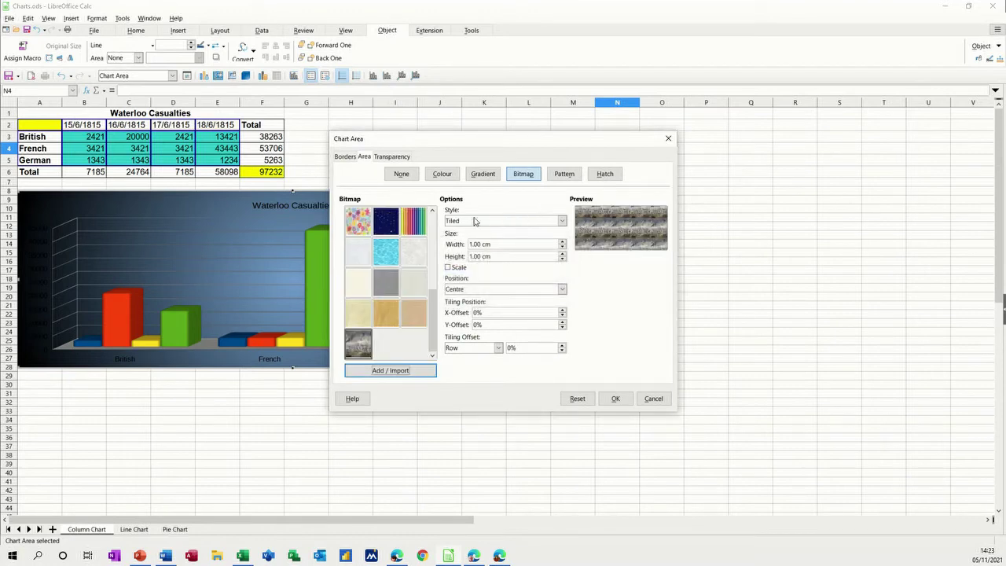
Set the chart area's artillery bitmap style to Stretched and make the area partly transparent with a uniform transparency.
left_click(562, 223)
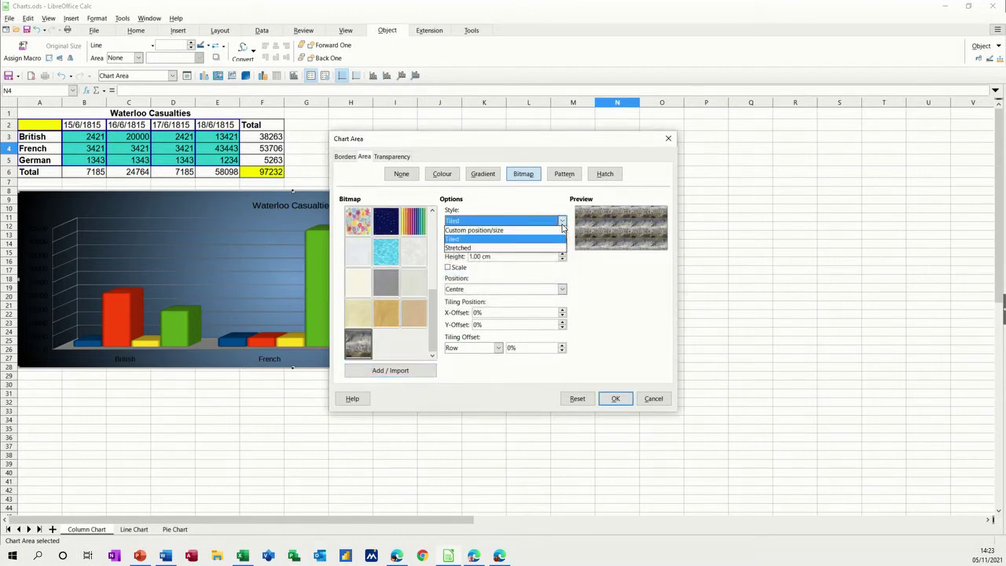
left_click(500, 249)
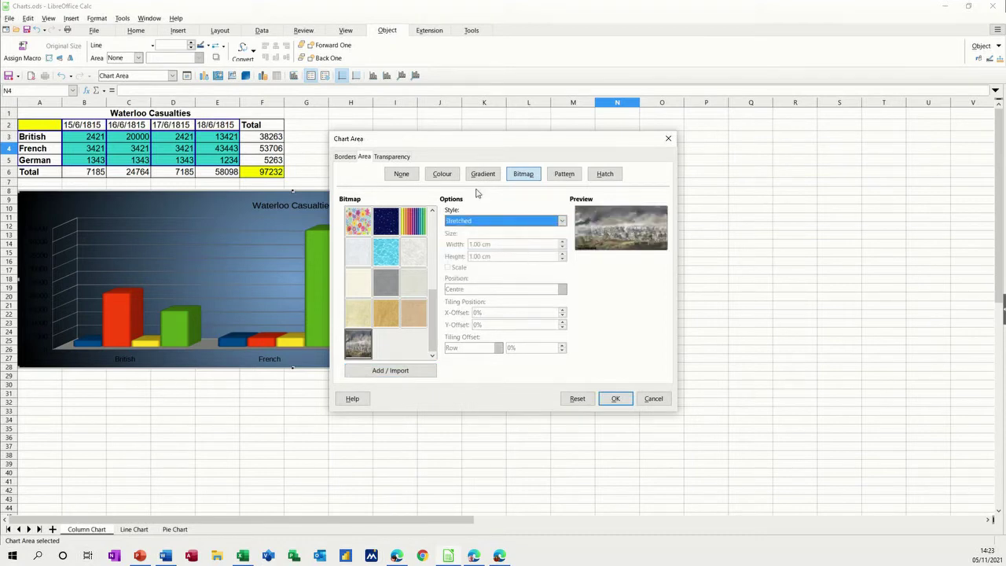
left_click(392, 157)
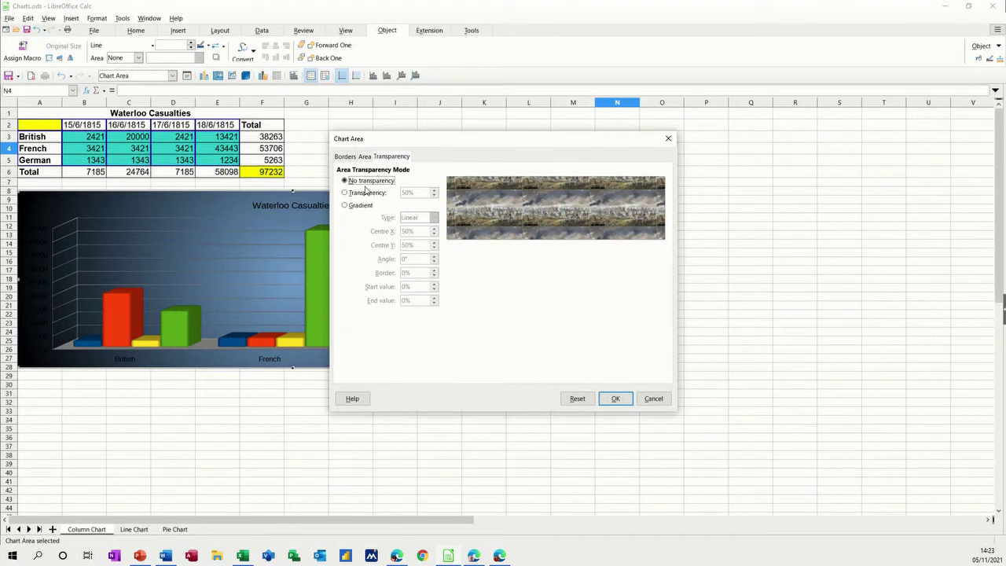
left_click(363, 192)
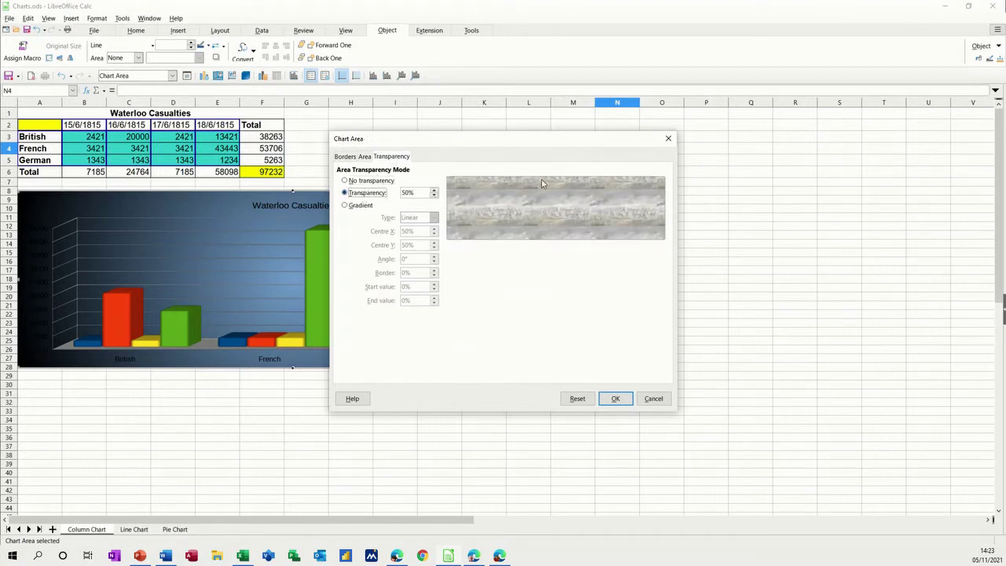
left_click(421, 194)
type("7")
left_click(606, 392)
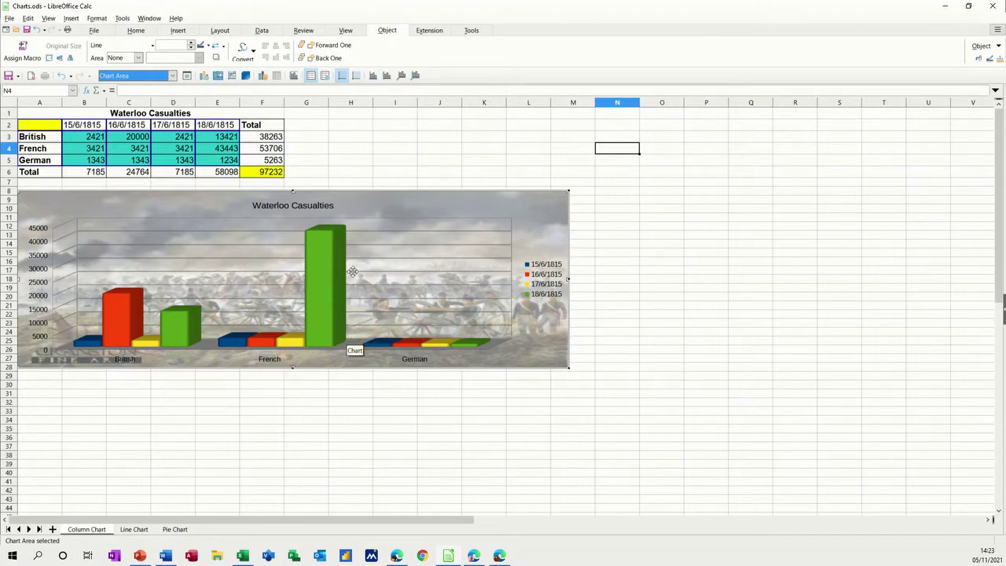
Add data labels to the green 18/6/1815 data series in the casualties chart.
mouse_move(327, 253)
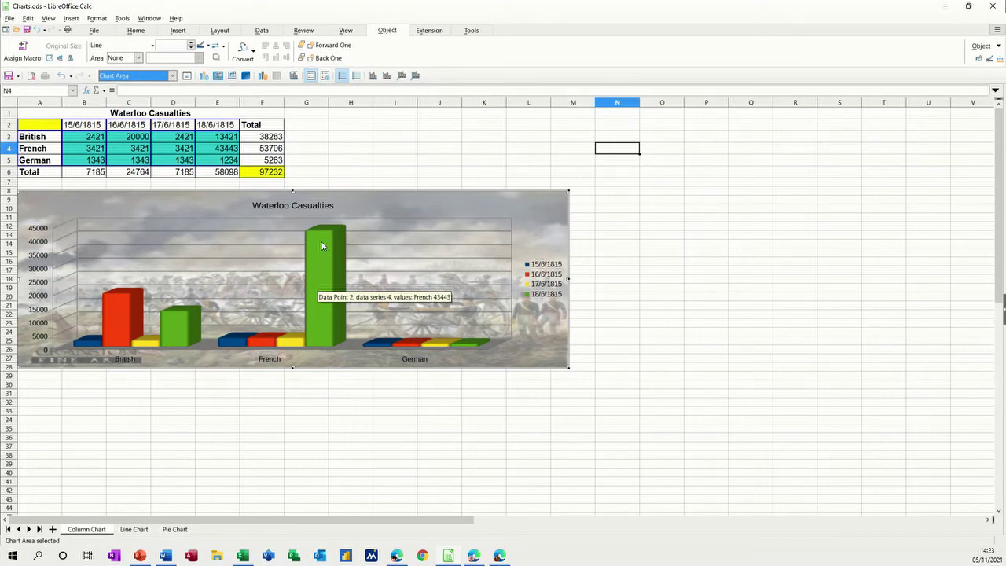
right_click(321, 246)
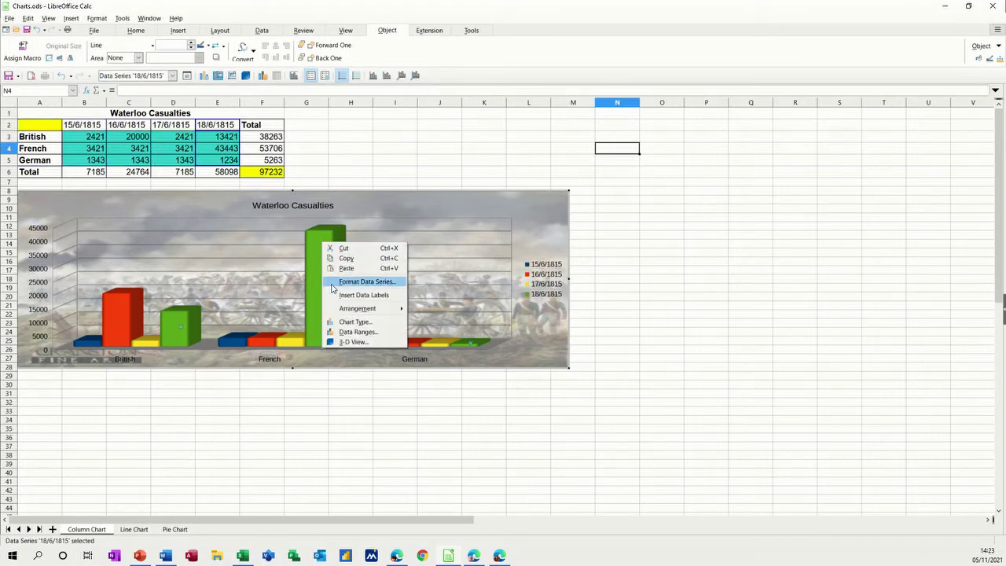
left_click(351, 295)
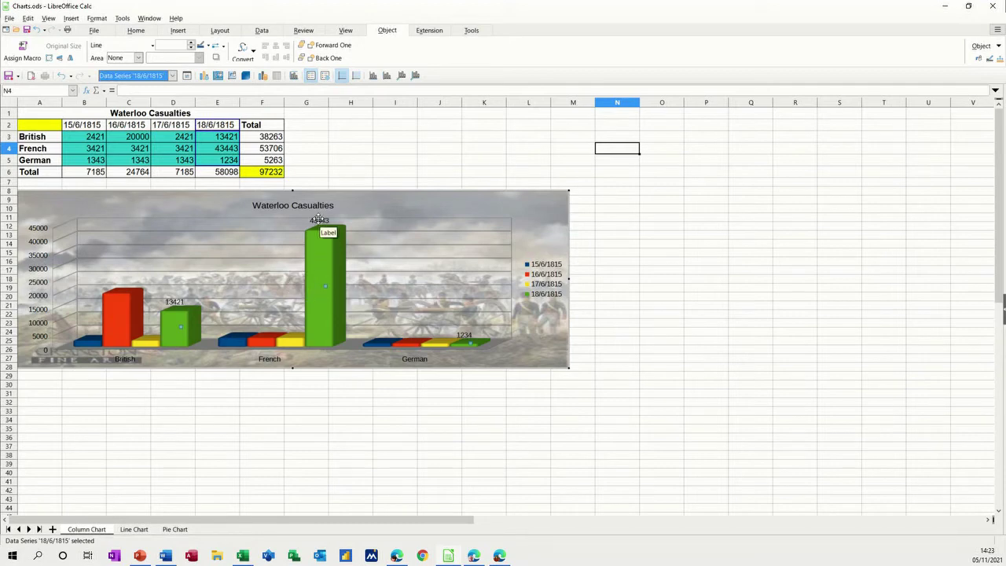
Delete the individual data labels above the French and German columns of the 18/6/1815 series.
mouse_move(317, 285)
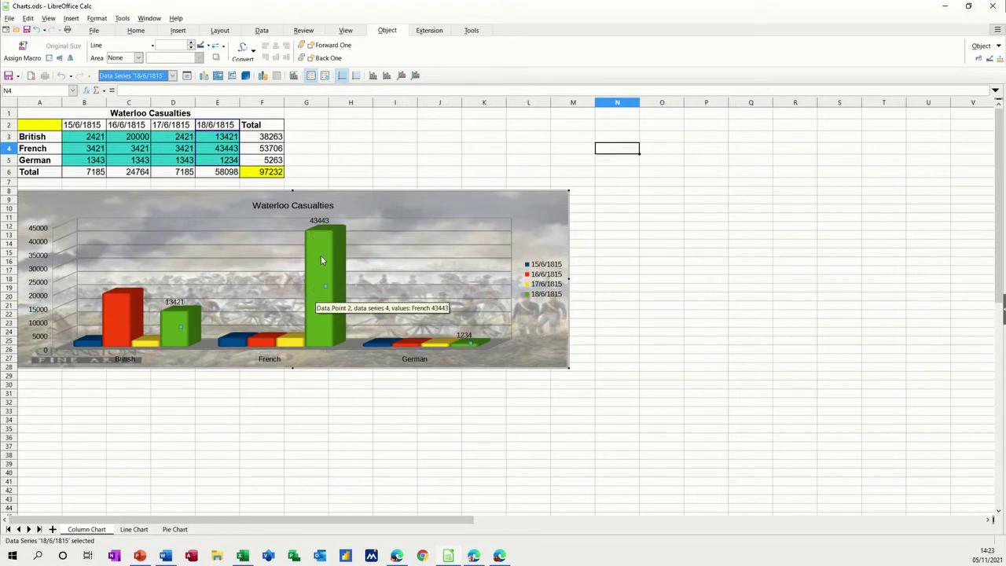
left_click(322, 221)
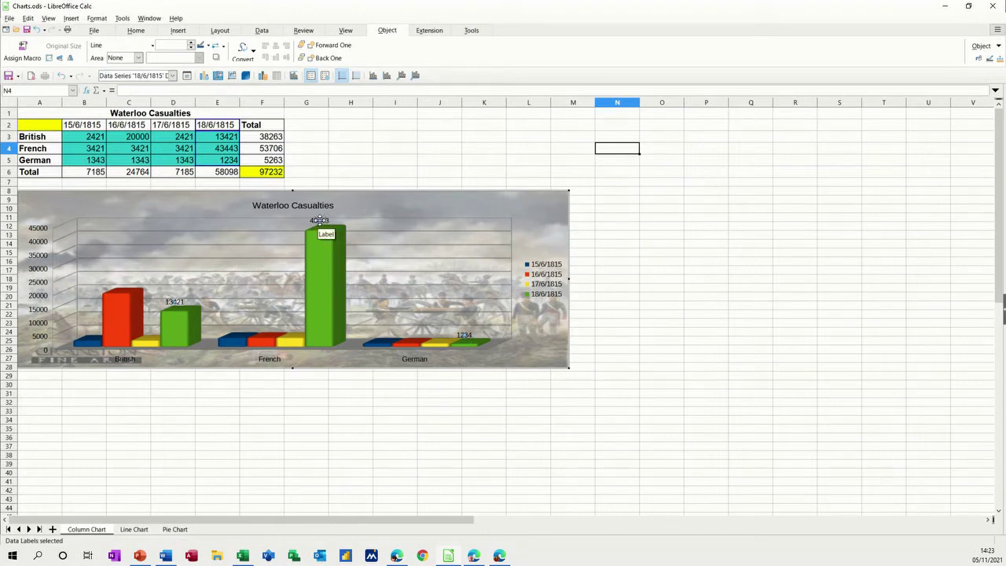
left_click(319, 221)
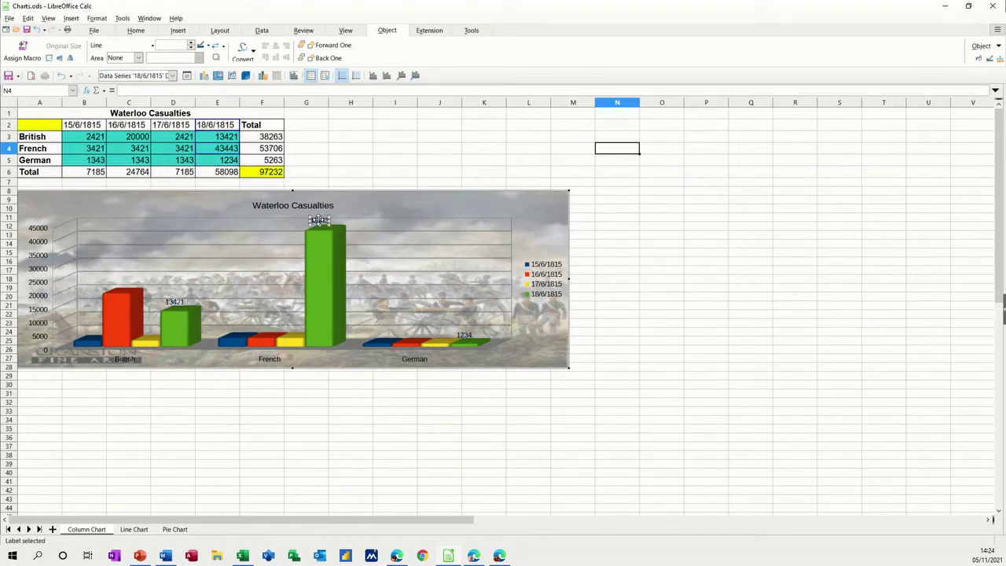
key("Delete")
left_click(464, 336)
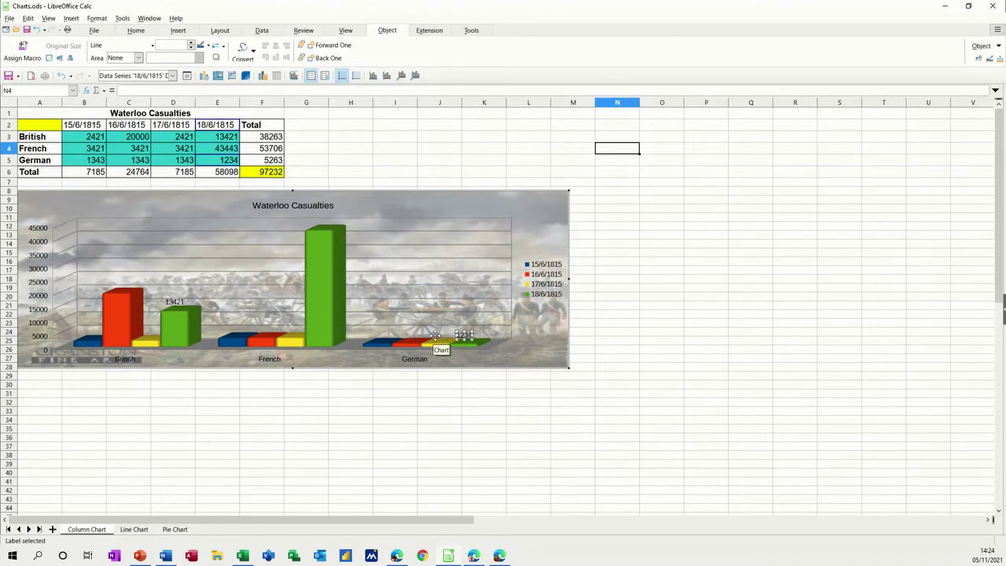
key("Delete")
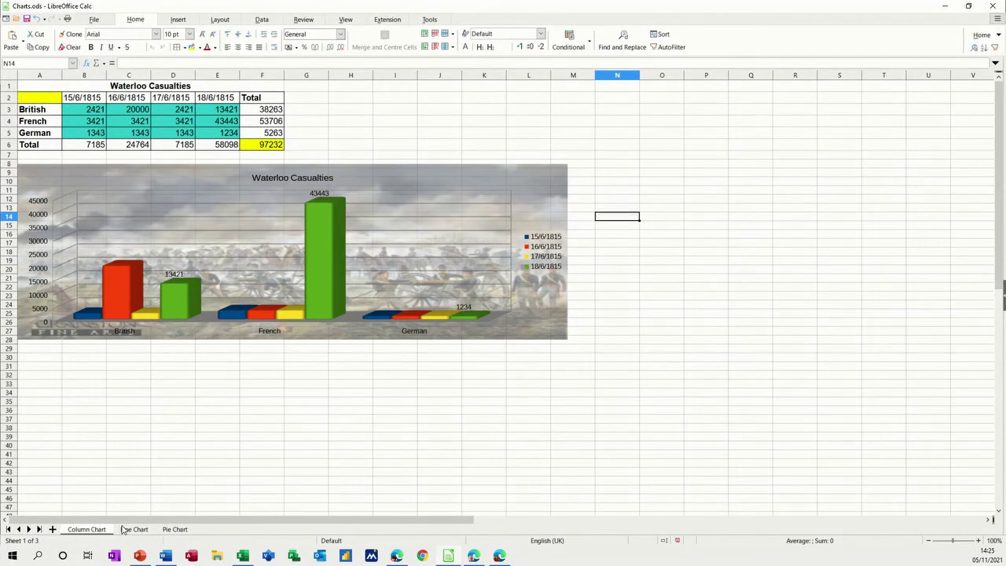
On the Line Chart sheet, start a chart from A3:M5 using the Line type with the Points and Lines variant.
left_click(132, 529)
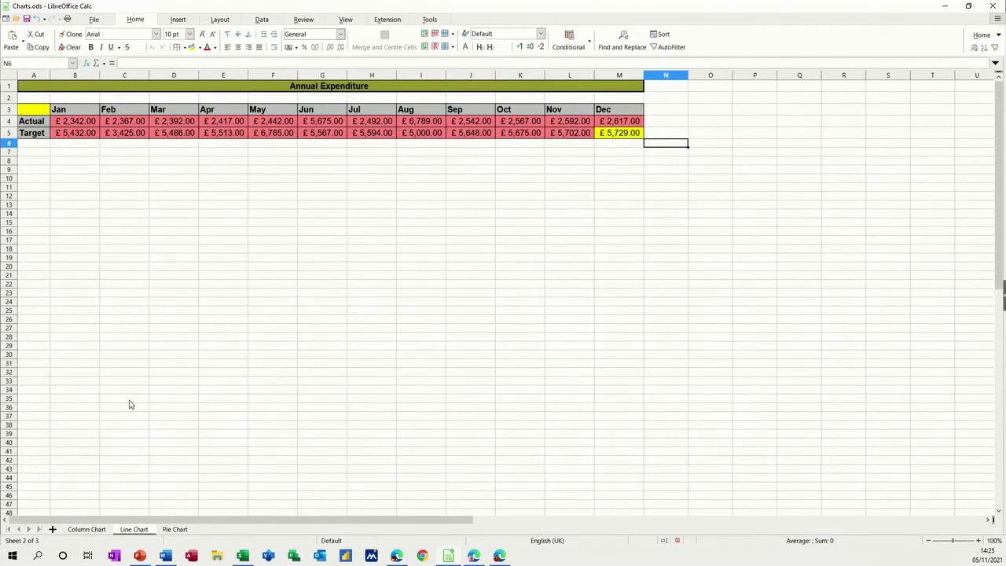
left_click_drag(32, 112, 615, 136)
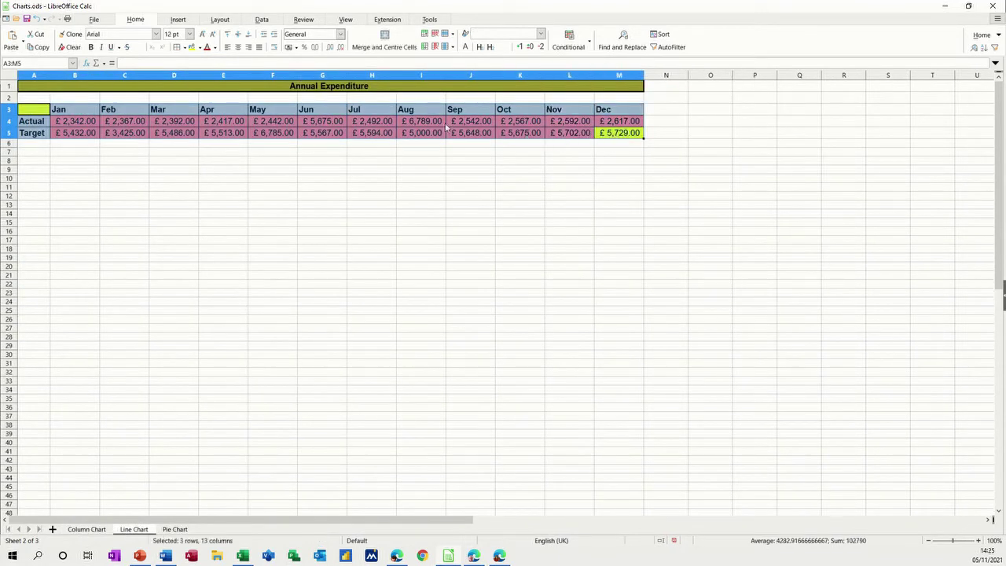
left_click(176, 20)
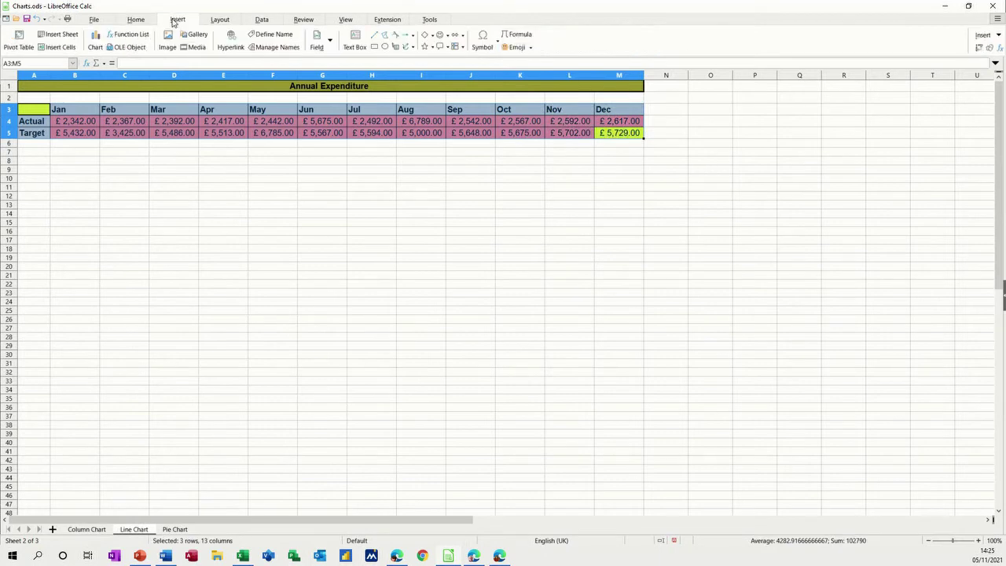
left_click(94, 37)
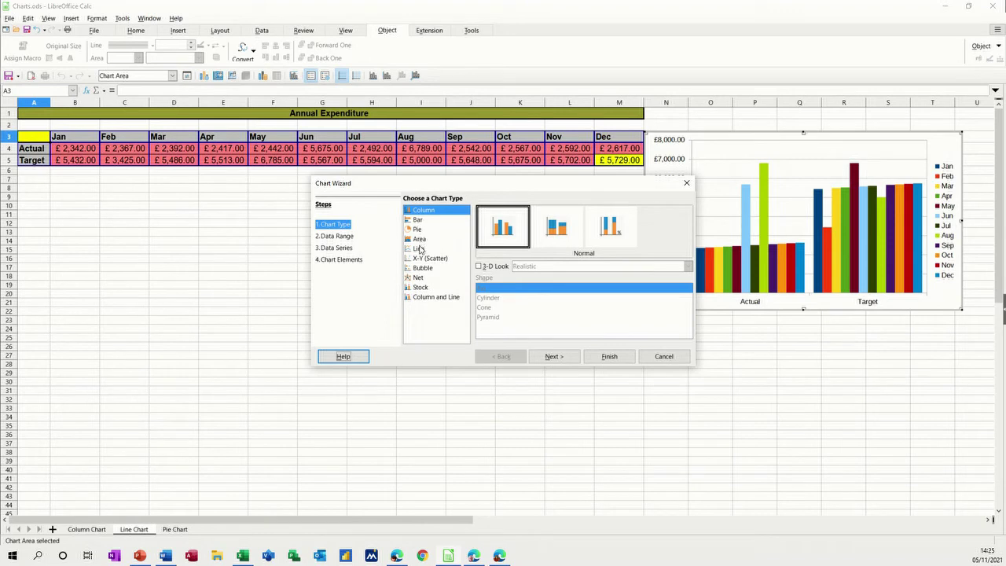
left_click(419, 249)
left_click(558, 228)
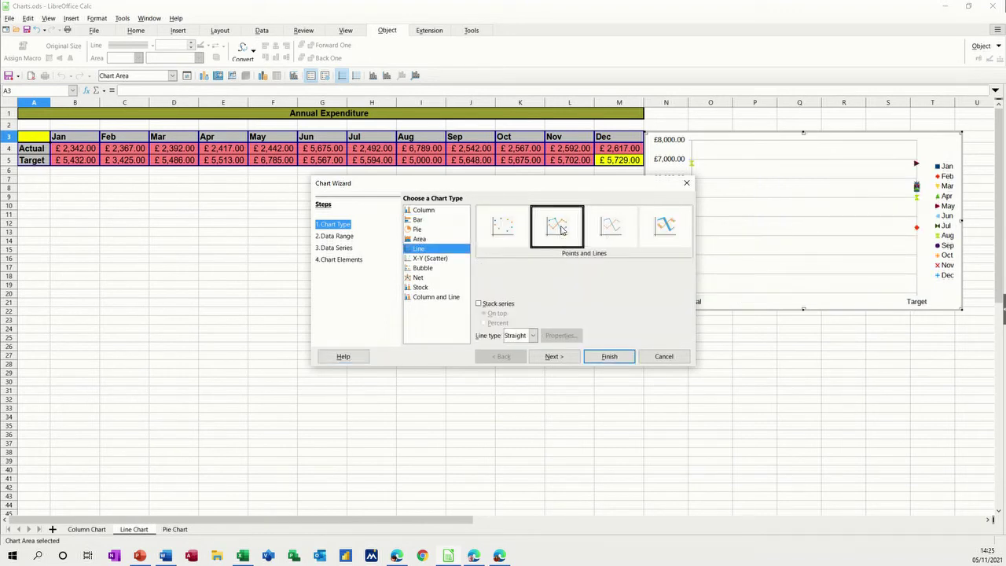
Set the chart's data range to take its data series in rows, moving the wizard off the chart preview.
left_click(339, 237)
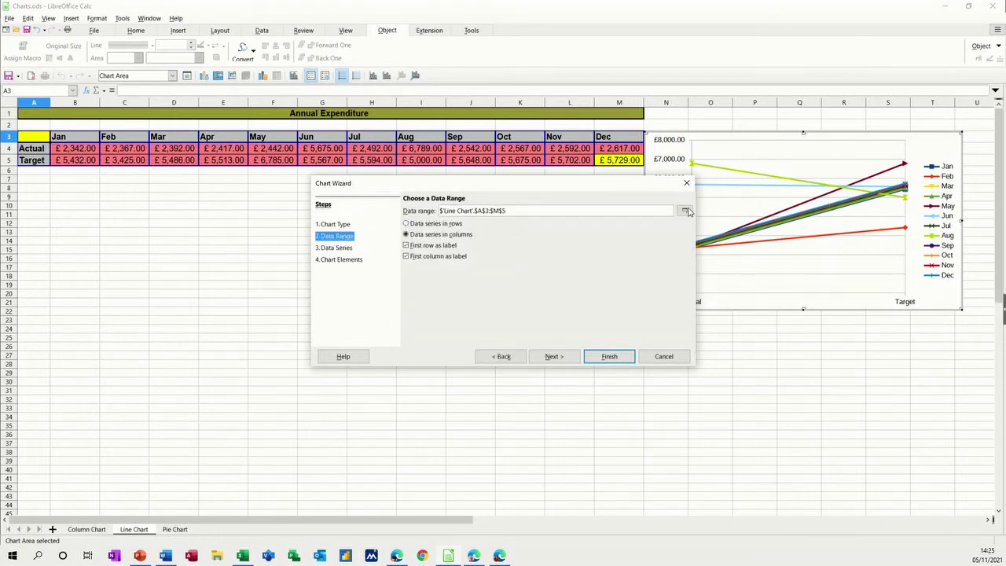
left_click_drag(573, 186, 526, 228)
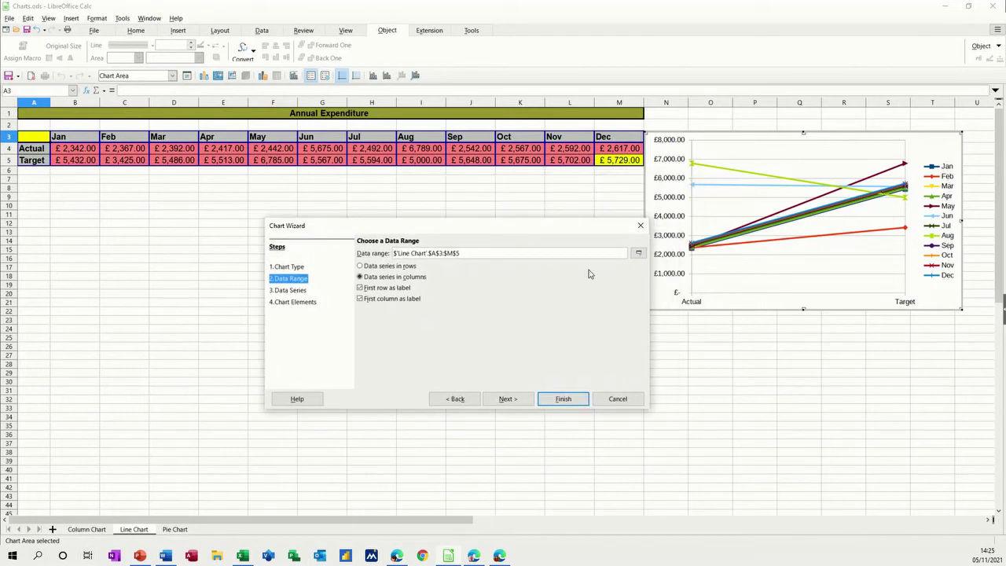
left_click(364, 267)
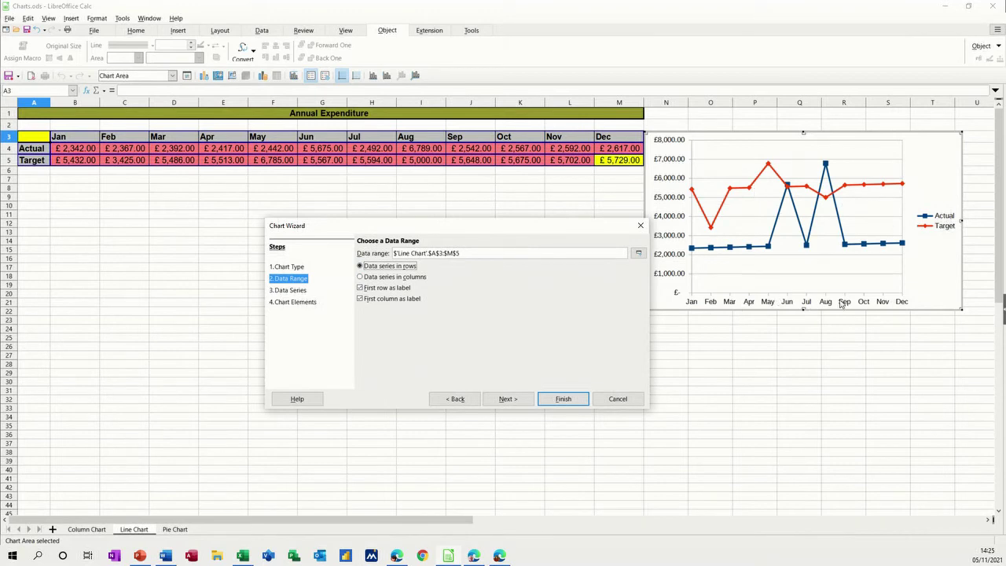
Check the data series, give the line chart the title Annual Expenditure and finish creating it.
left_click(289, 290)
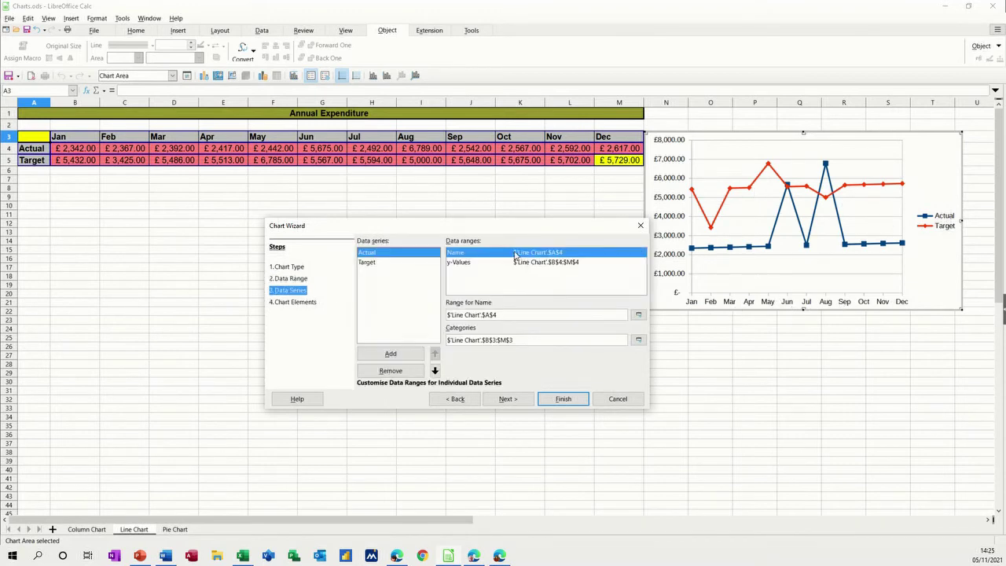
left_click(302, 303)
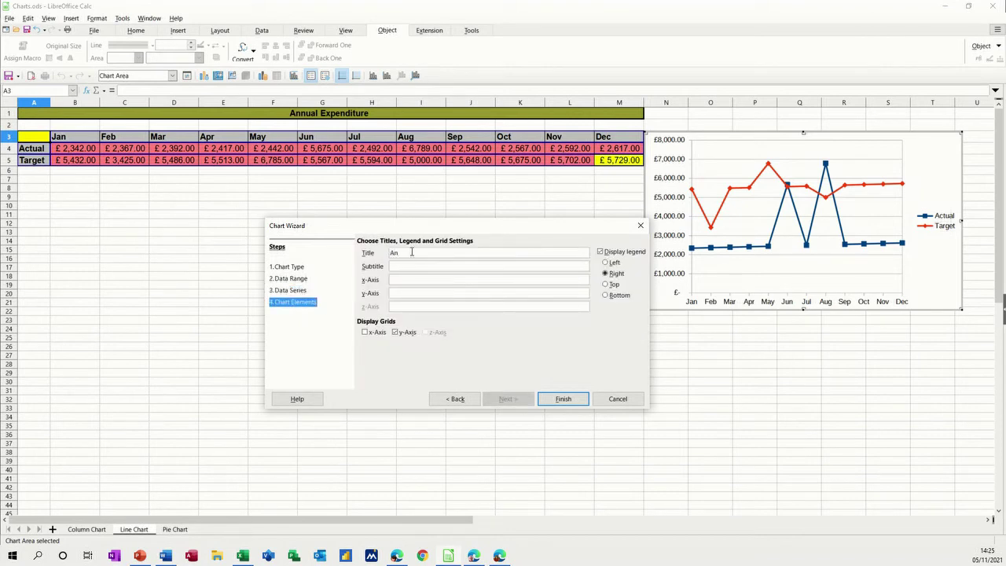
type("Annual Expenditure")
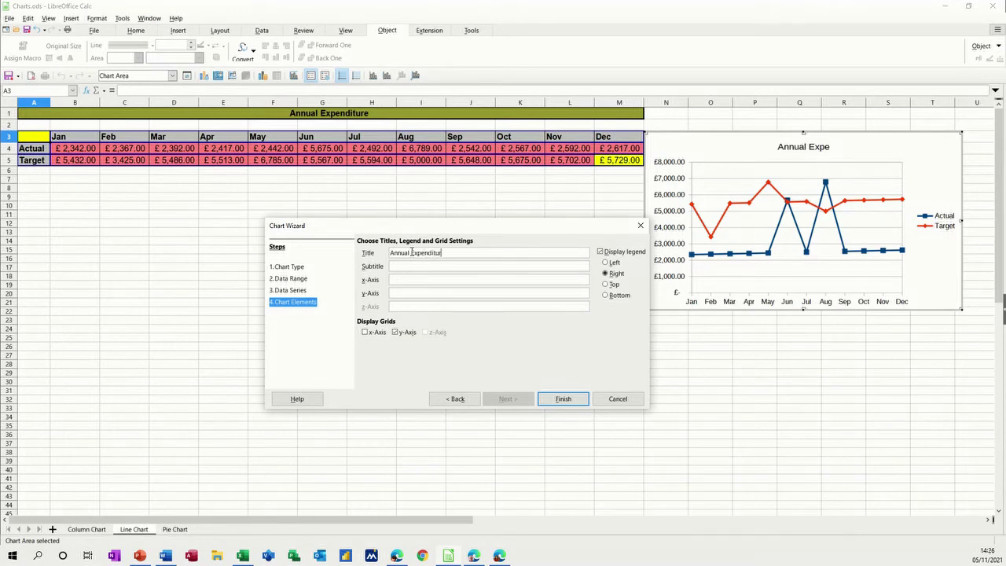
left_click(563, 398)
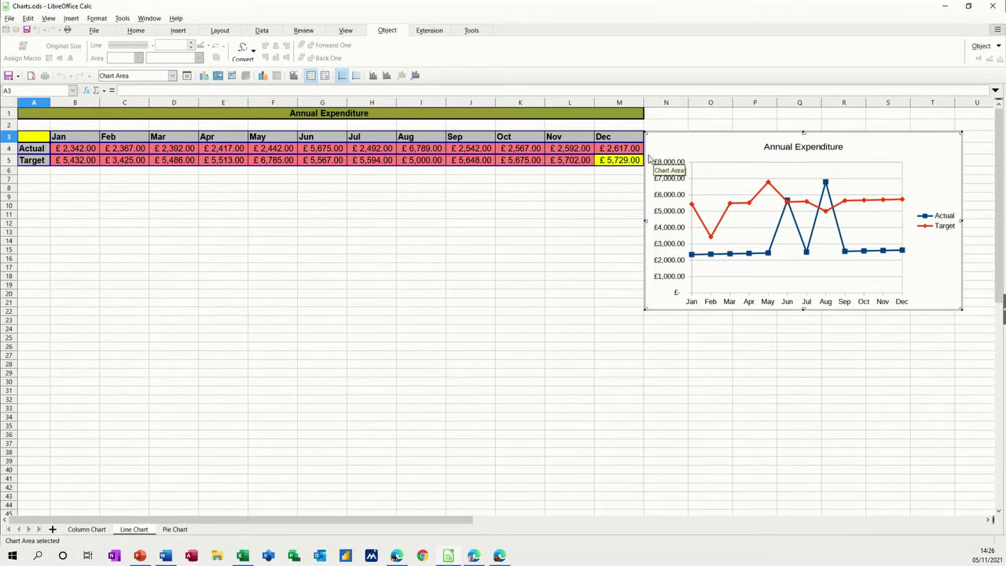
Move the line chart directly below the expenditure table and widen it to about 32 cm, reaching the end of column M.
left_click(621, 181)
mouse_move(685, 138)
left_mouse_down()
mouse_move(449, 223)
mouse_move(50, 153)
left_mouse_up()
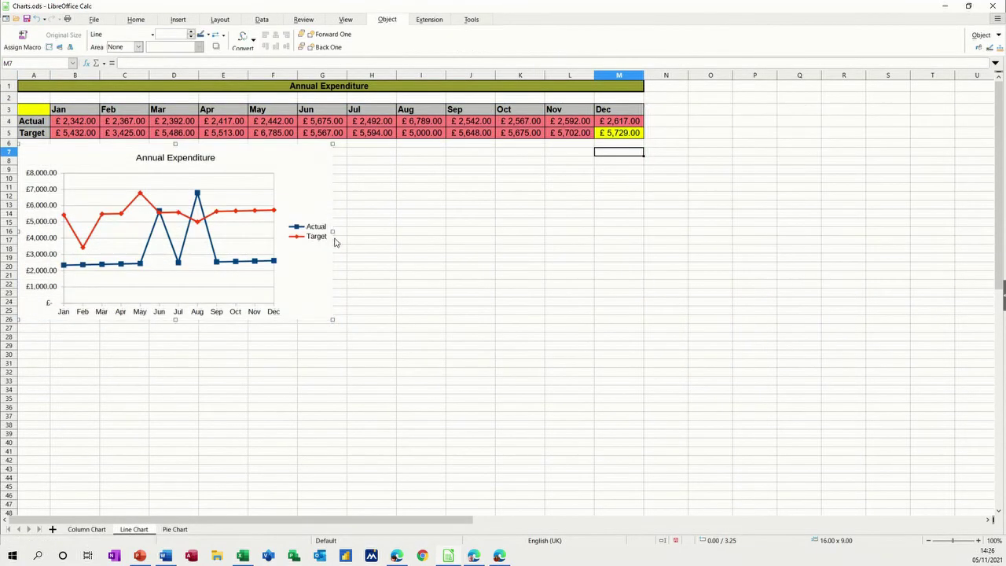
left_click_drag(333, 236, 643, 240)
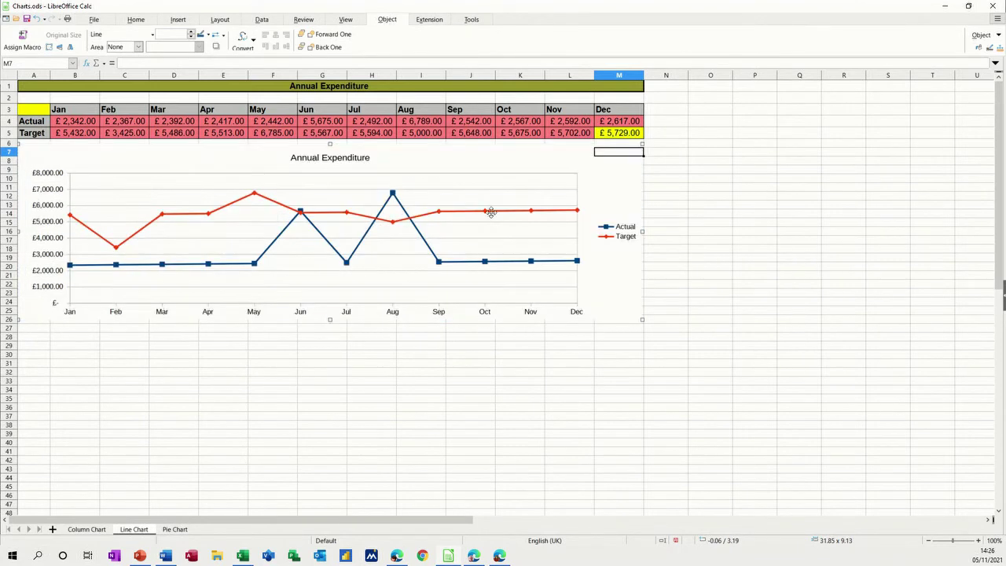
Change the July Actual expenditure in cell H4 to 5555.
left_click(367, 124)
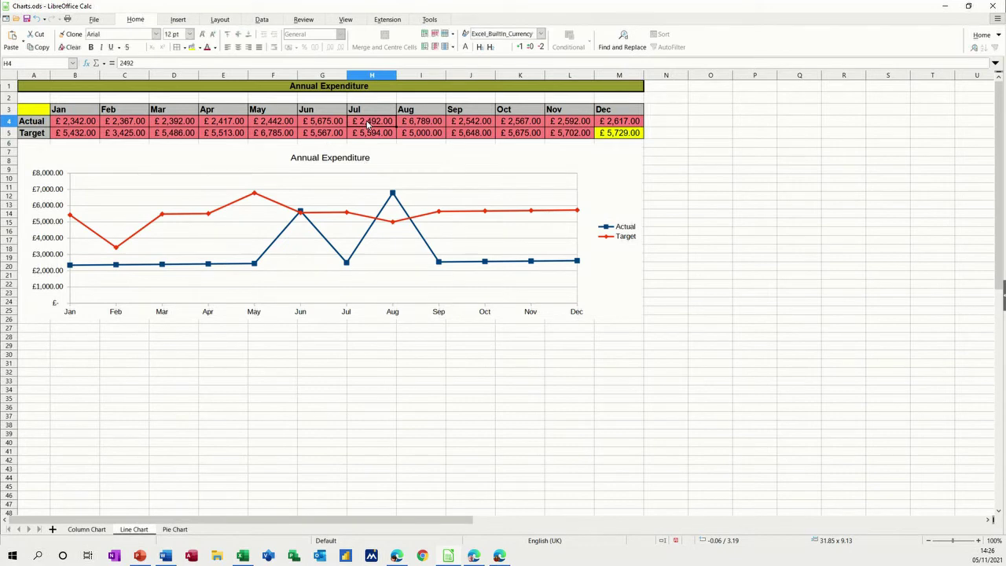
type("5555")
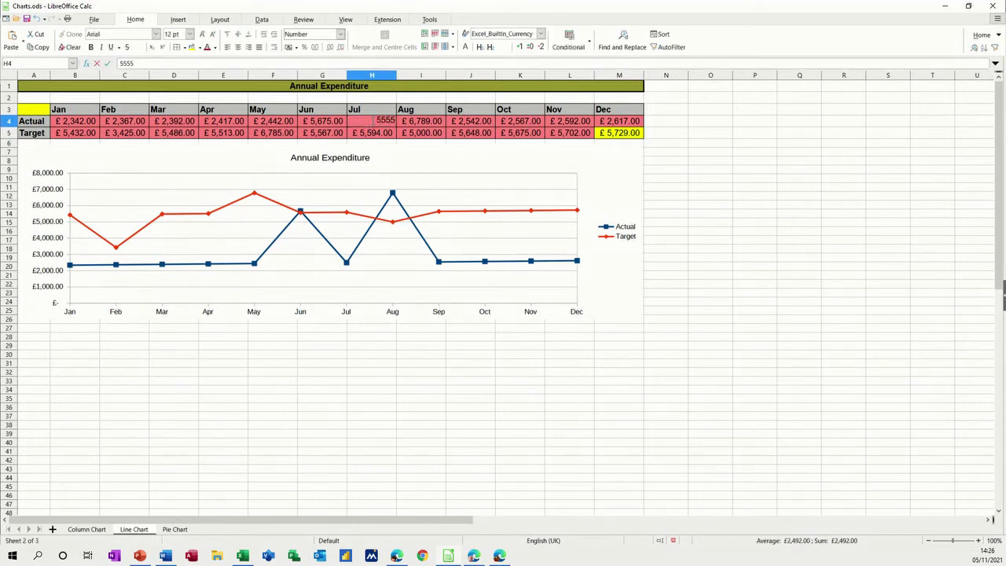
key("Return")
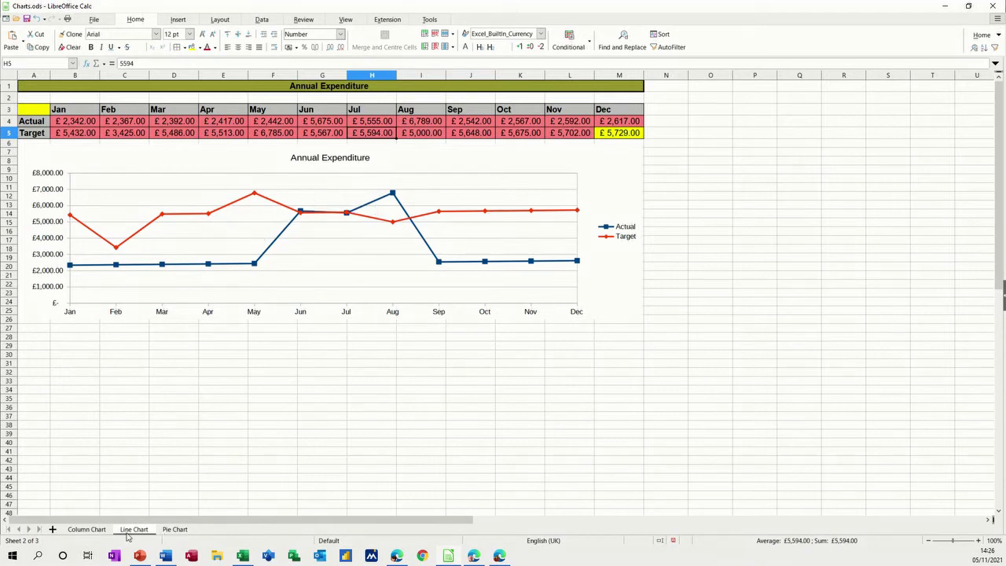
Start a 3-D pie chart from the years and male births in A2:B8 on the Pie Chart sheet.
left_click(173, 530)
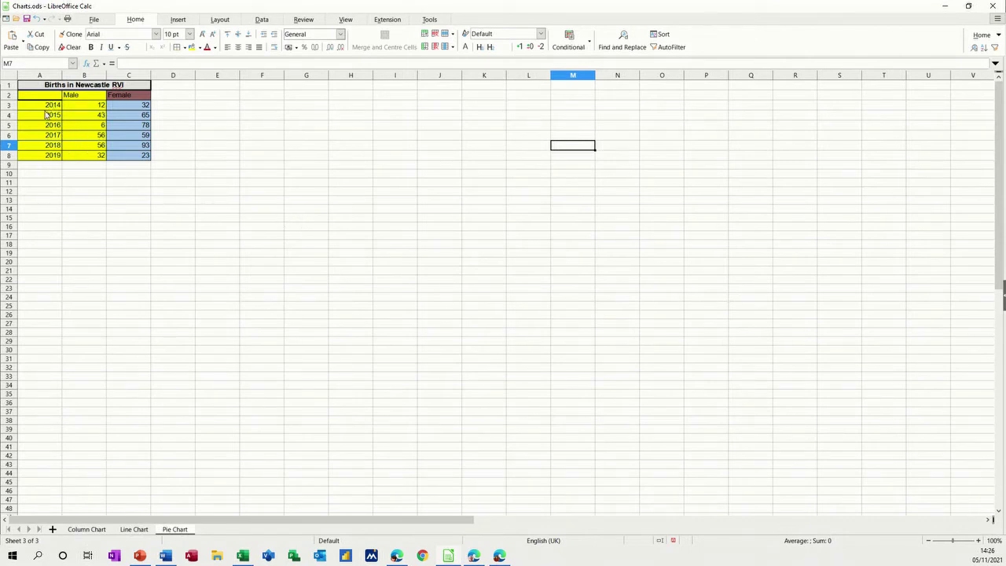
left_click_drag(43, 98, 85, 157)
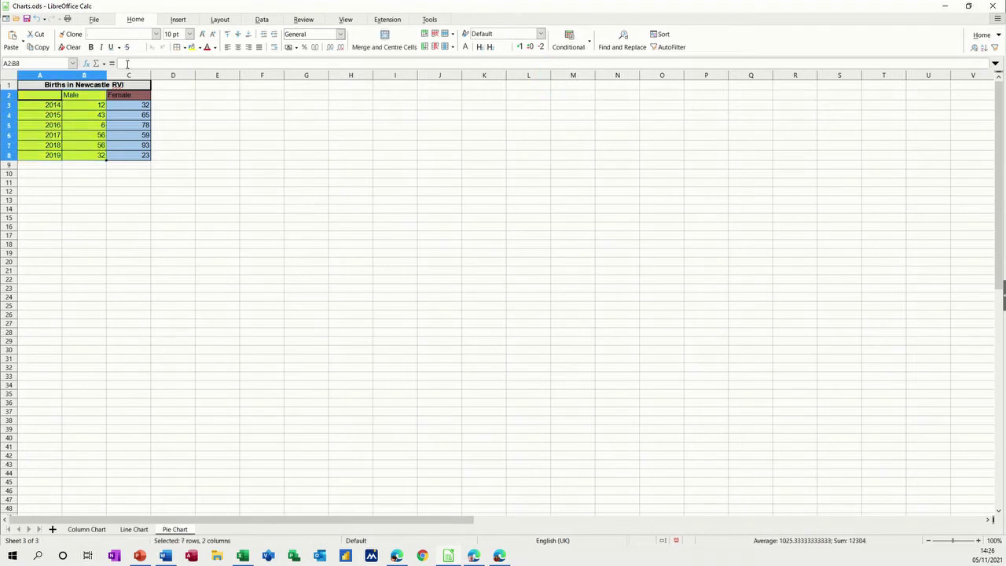
left_click(165, 23)
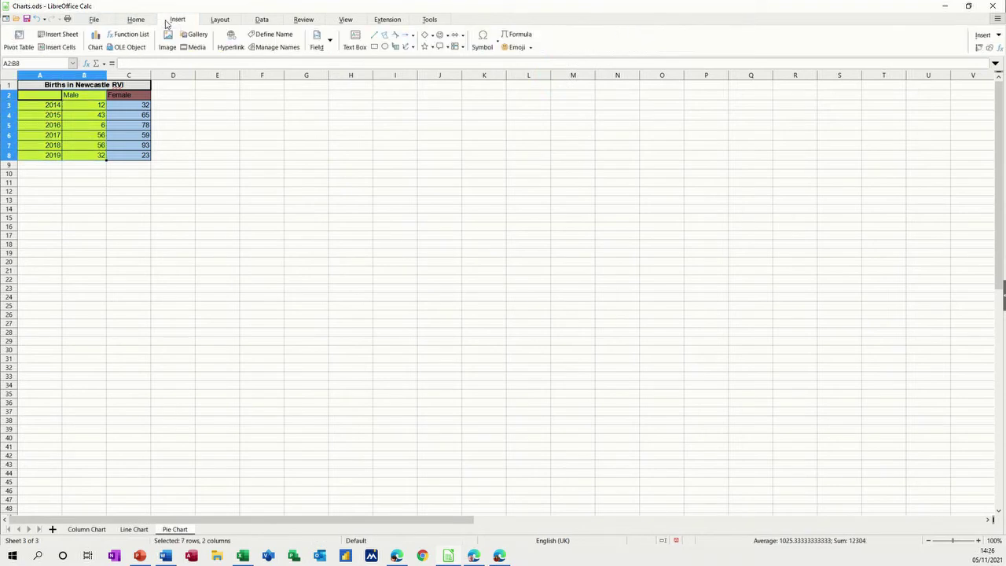
left_click(95, 38)
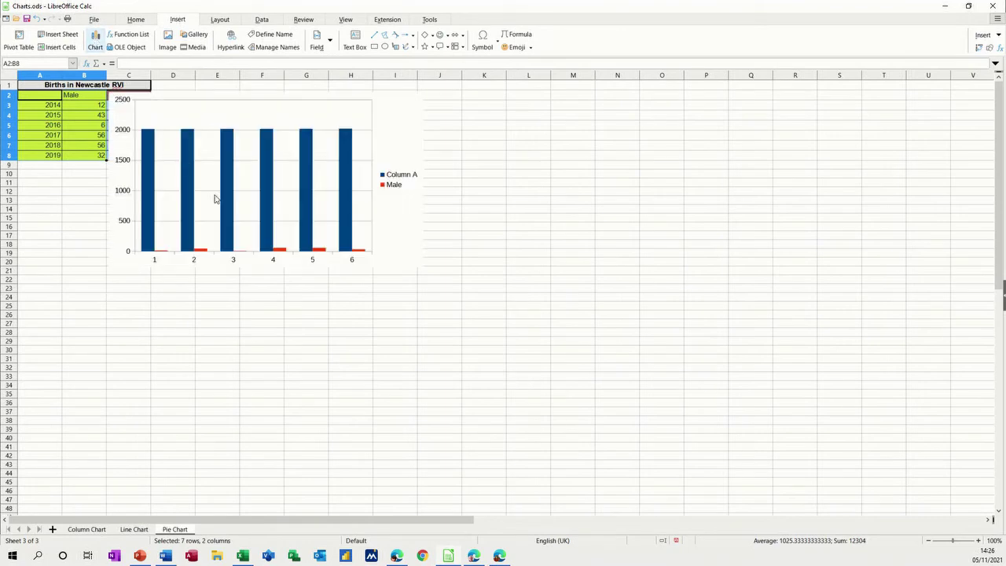
left_click(419, 231)
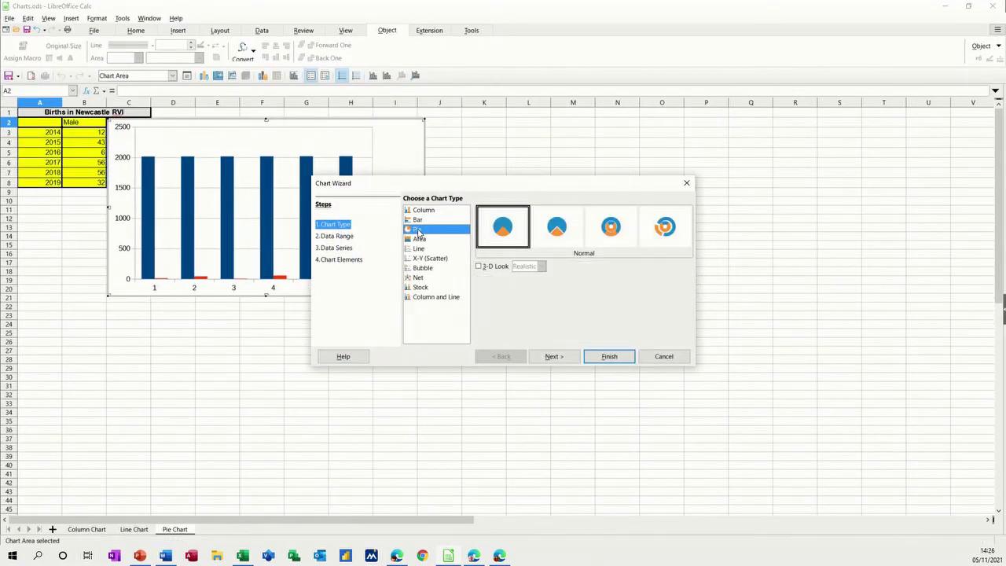
left_click(480, 268)
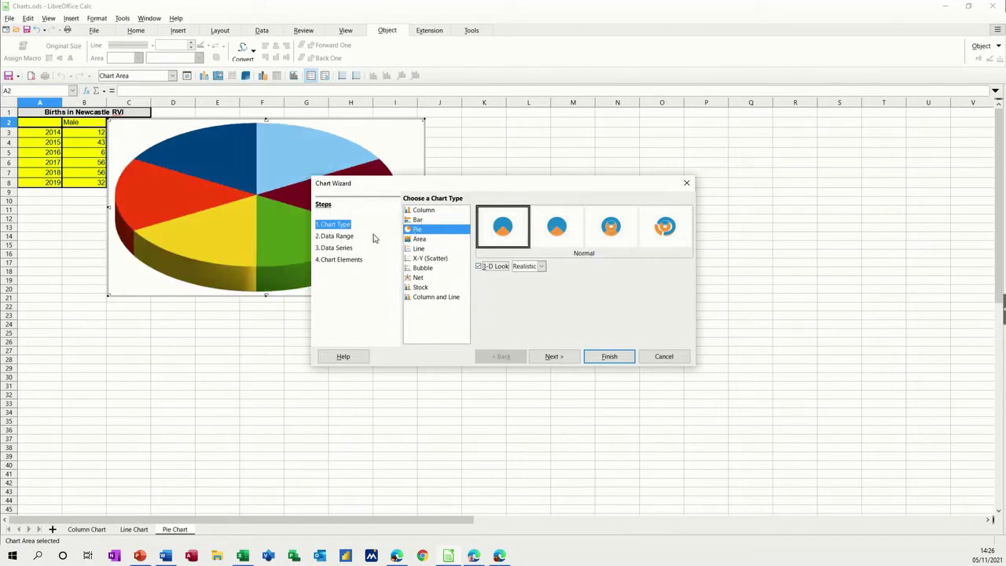
Move the chart wizard off the preview and set the data range to use the first column, not the first row, as label.
left_click_drag(532, 189, 701, 178)
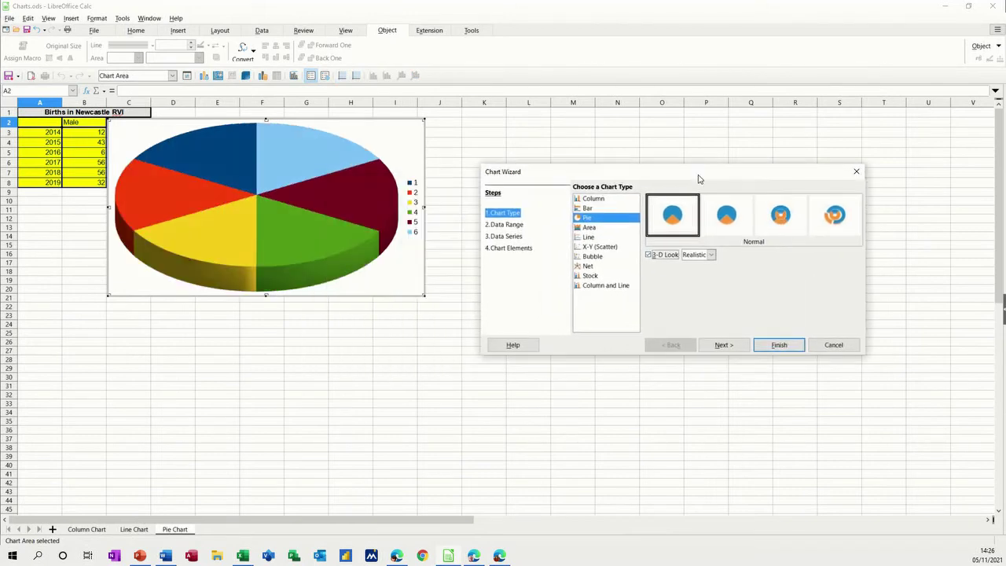
left_click(504, 227)
left_click(575, 234)
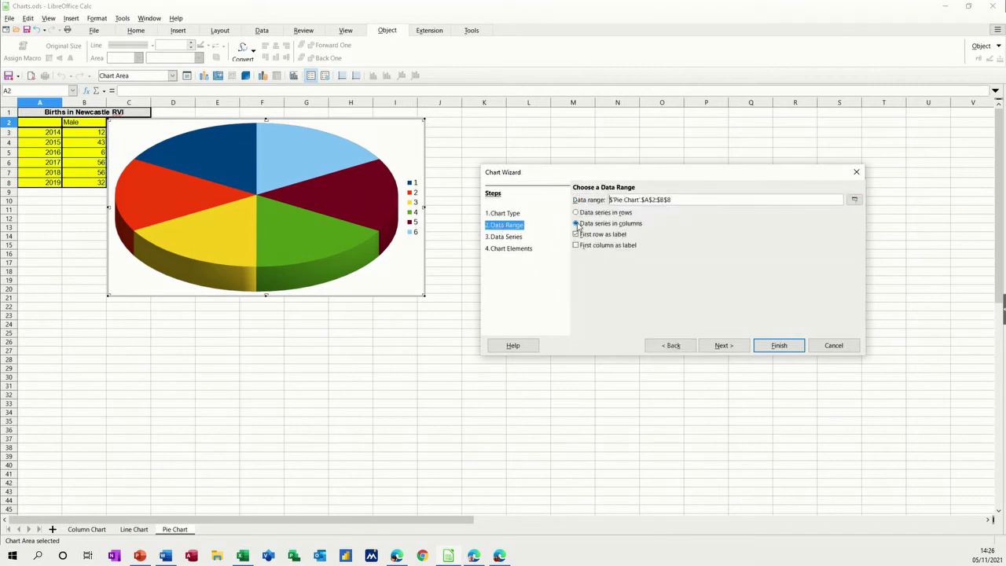
left_click(575, 245)
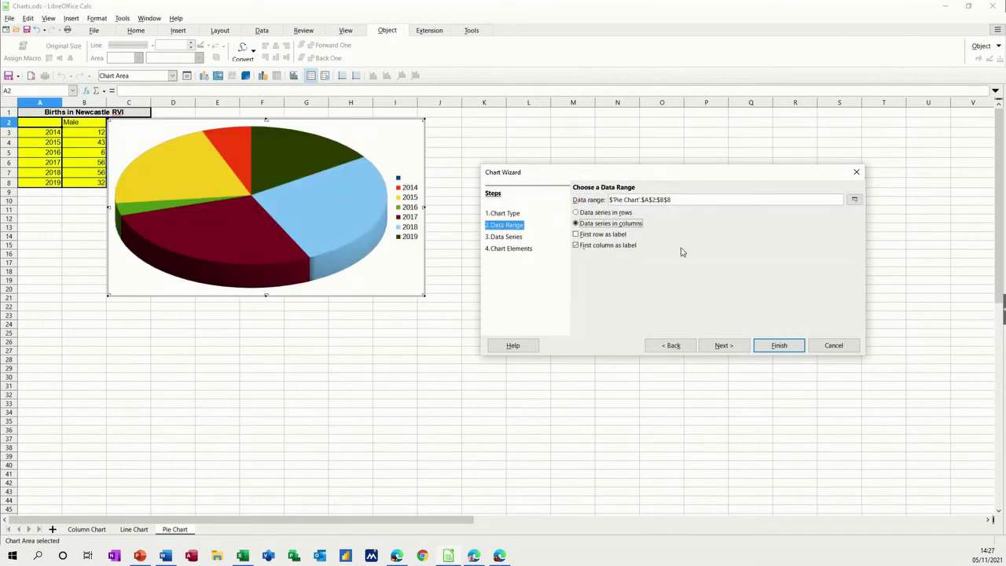
Check the data series, give the pie chart the title Men and finish creating it.
left_click(505, 238)
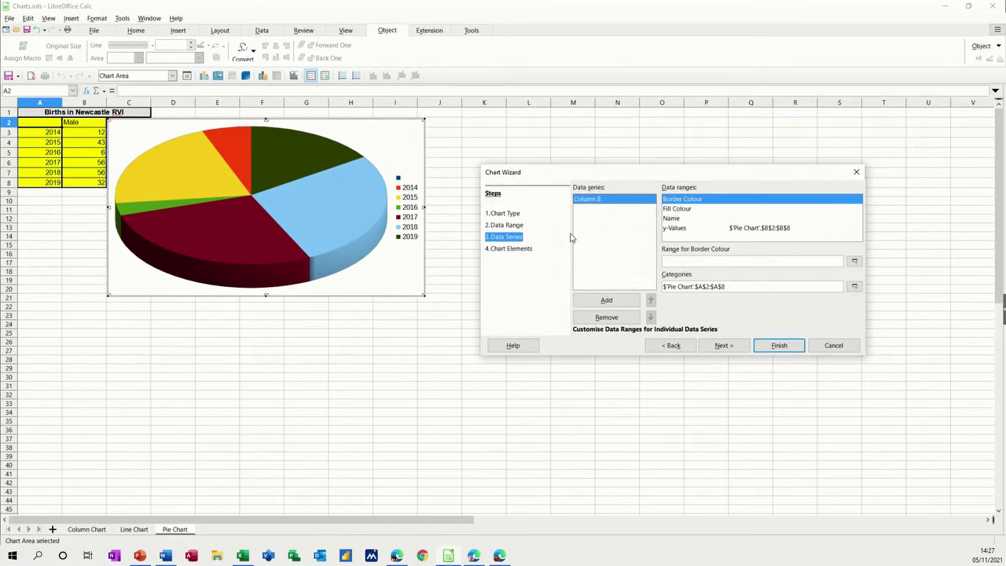
left_click(528, 250)
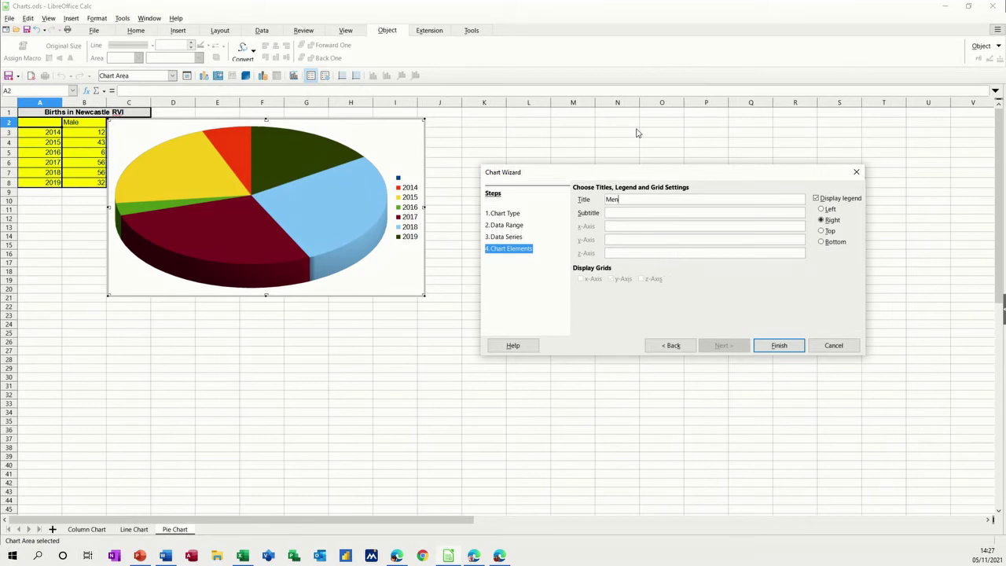
left_click(792, 345)
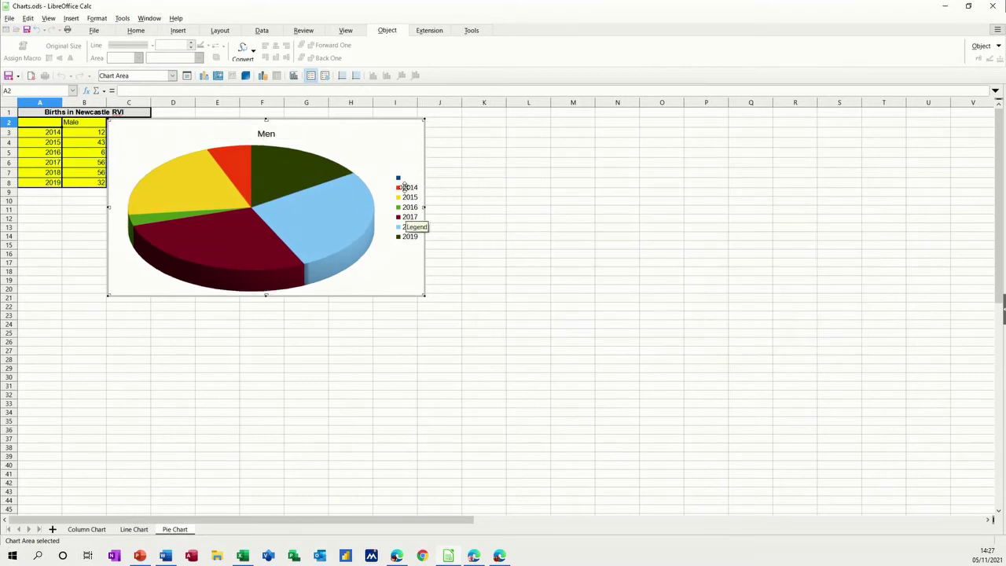
Add data labels to the Men pie slices, showing percentage and category instead of the value as number.
right_click(317, 206)
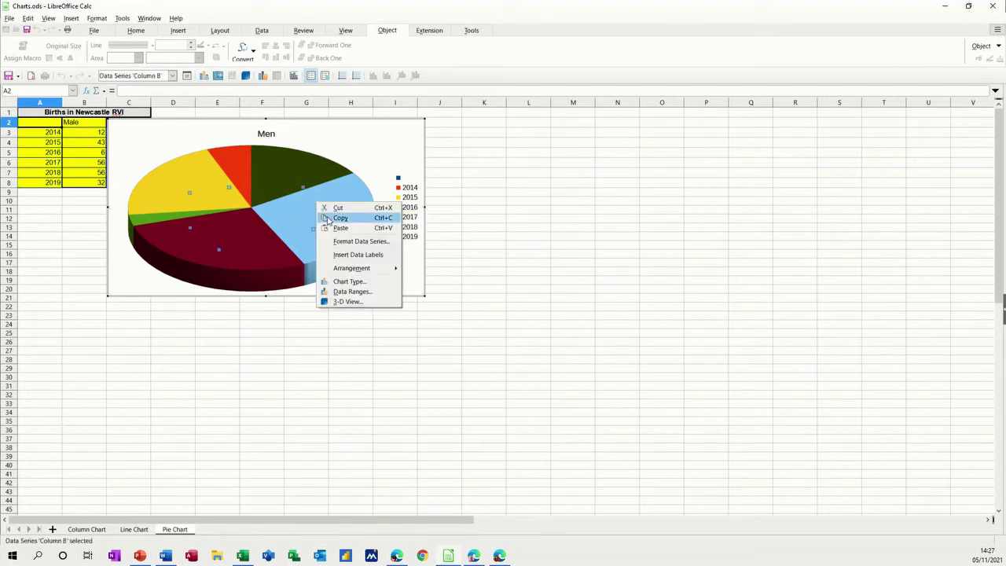
left_click(348, 254)
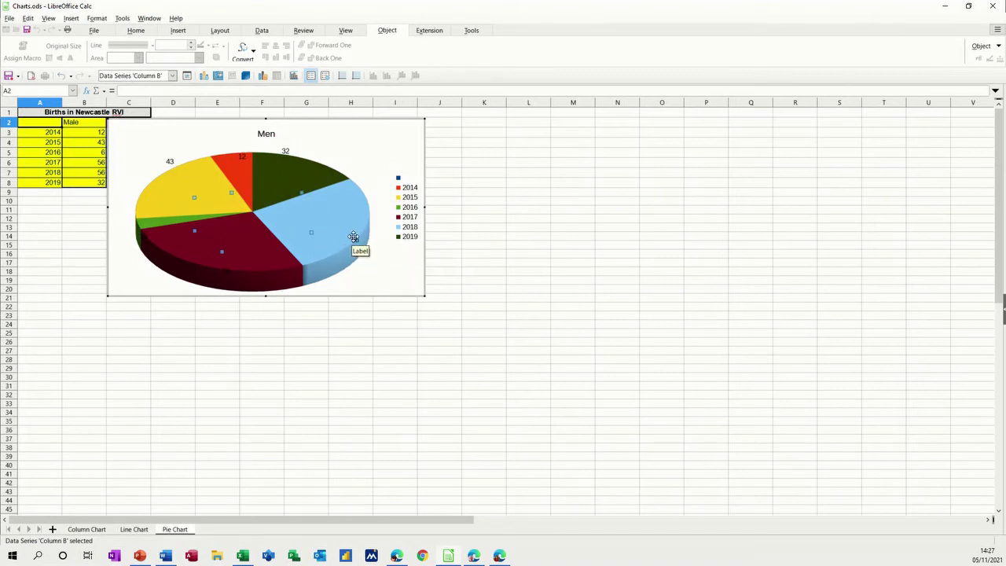
right_click(329, 218)
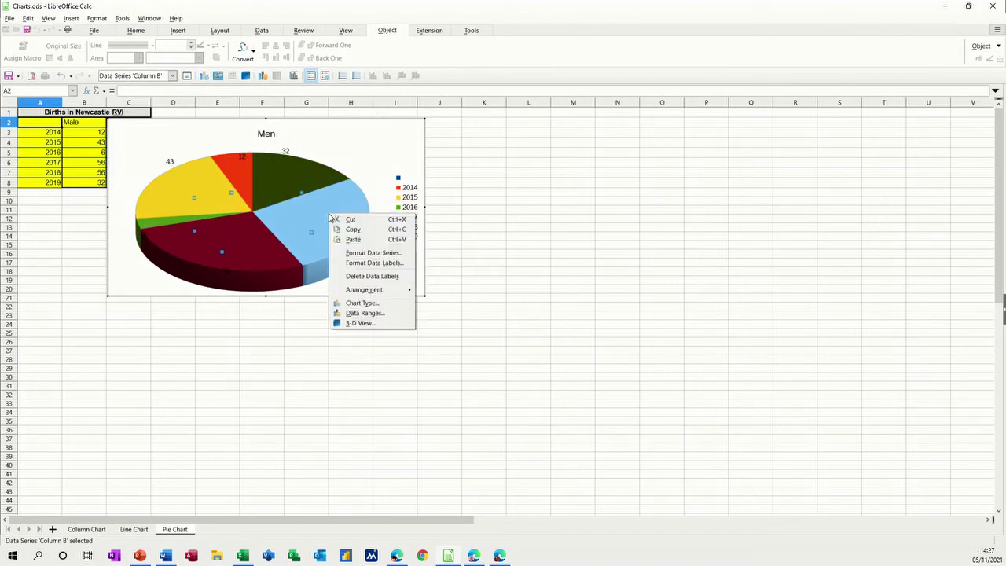
left_click(352, 264)
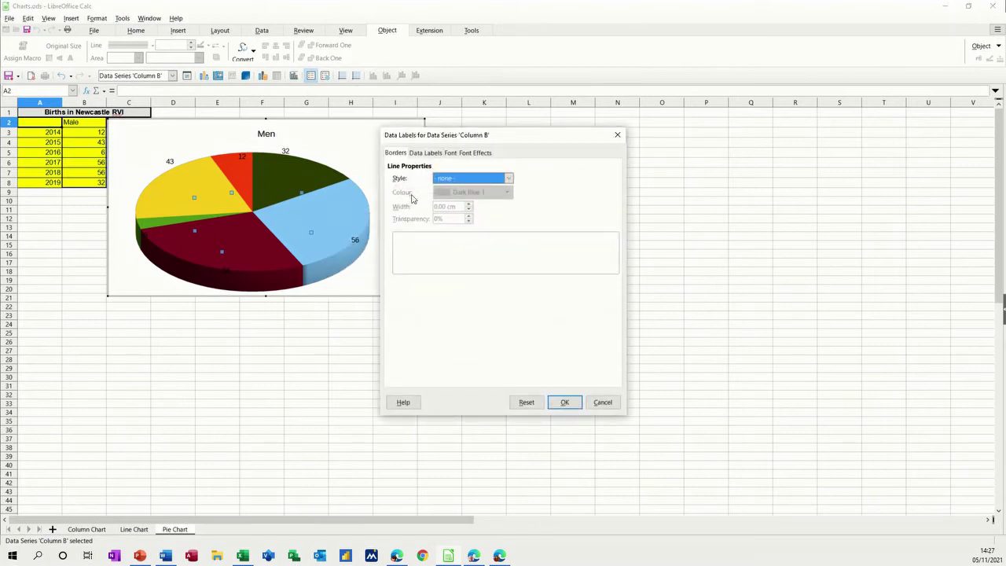
left_click(427, 153)
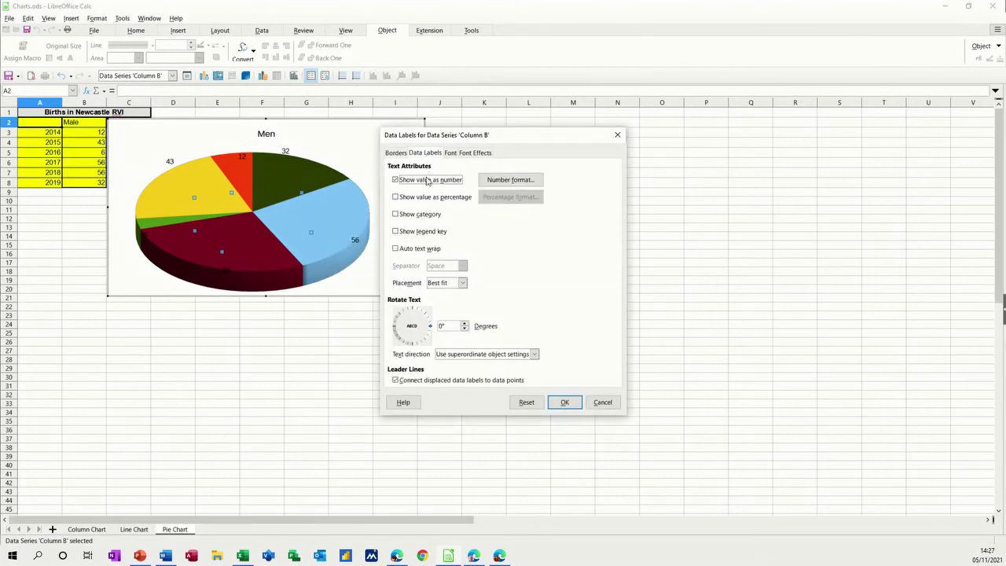
left_click(397, 199)
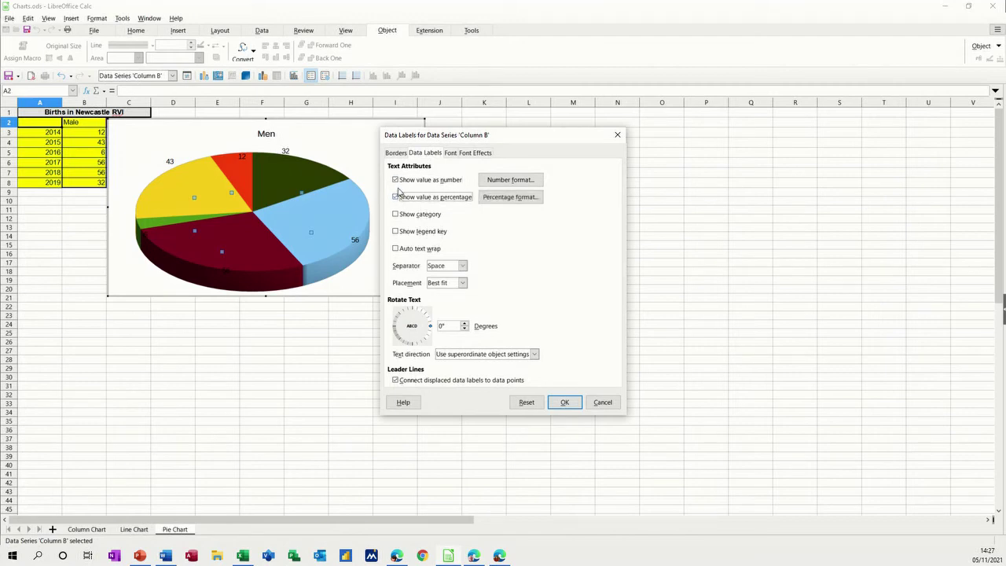
left_click(396, 215)
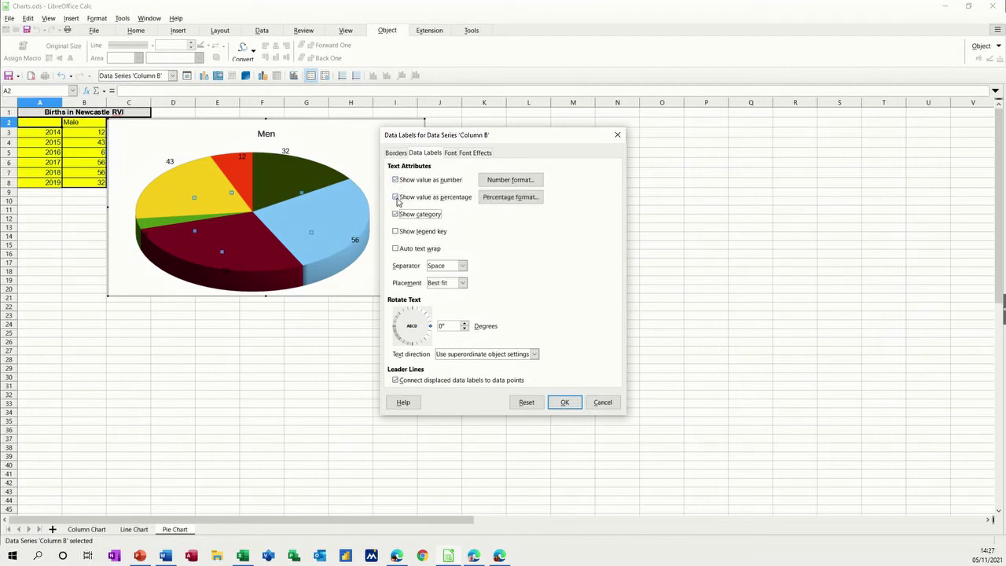
left_click(396, 180)
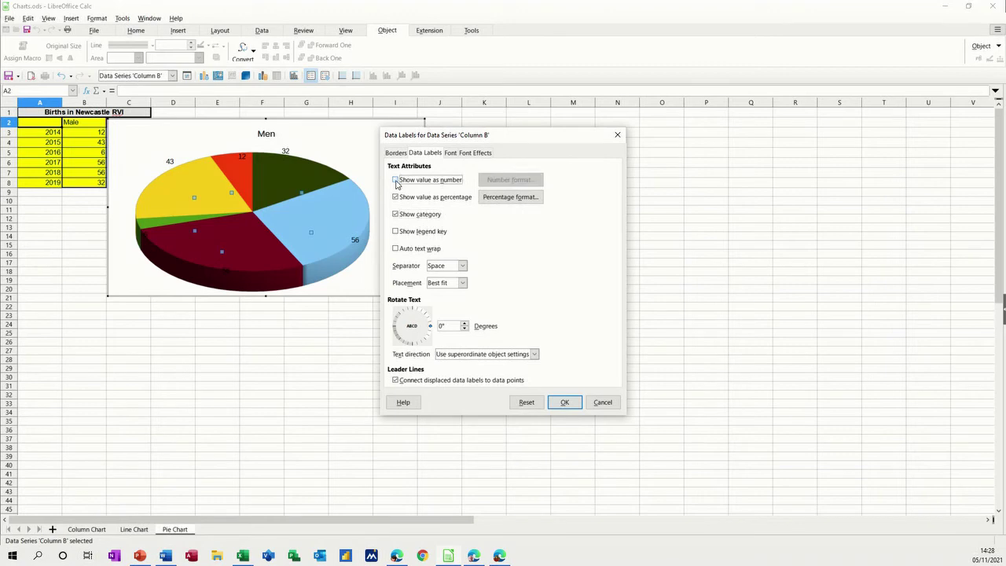
left_click(562, 402)
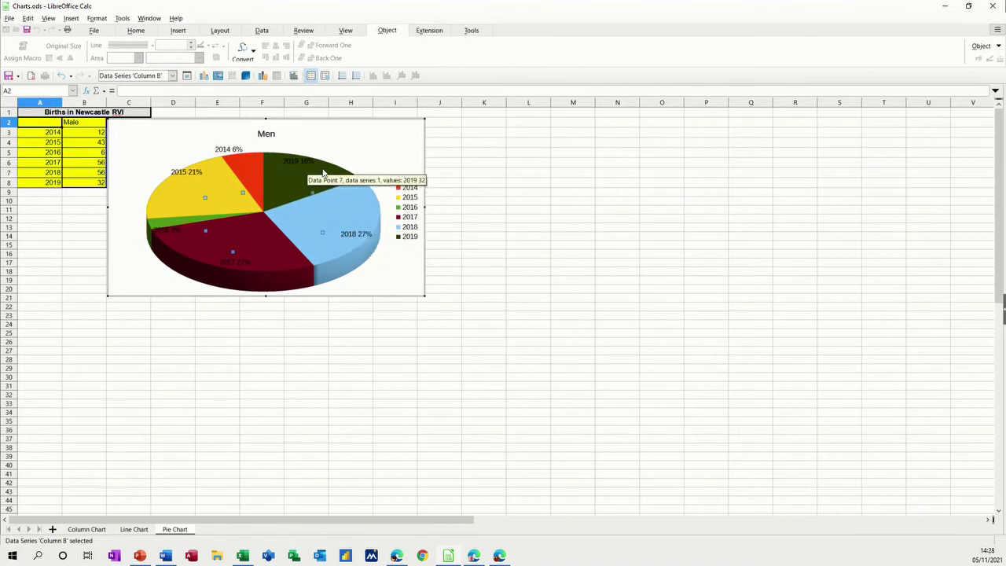
Delete the legend of the Men pie chart and leave chart editing.
left_click(408, 207)
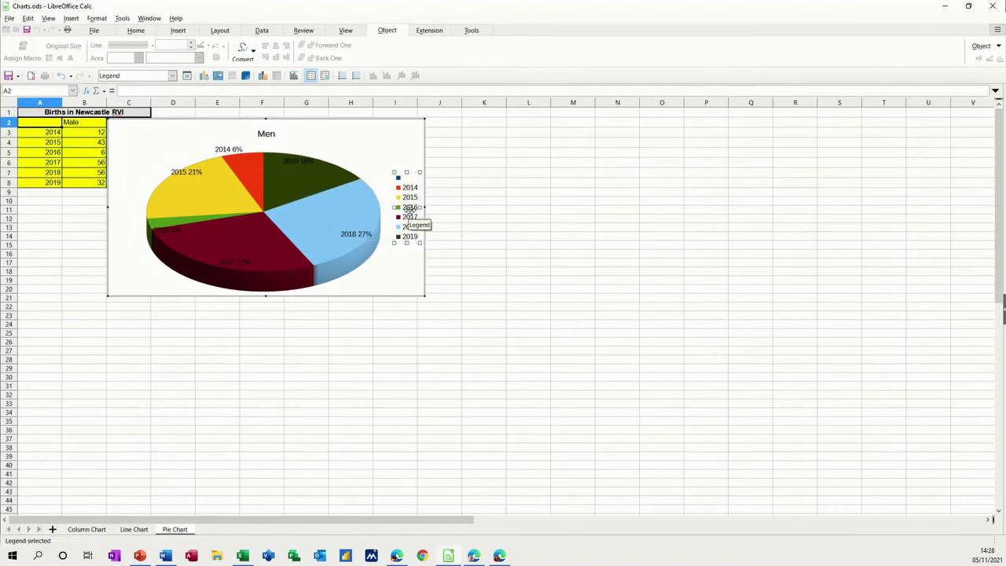
key("Delete")
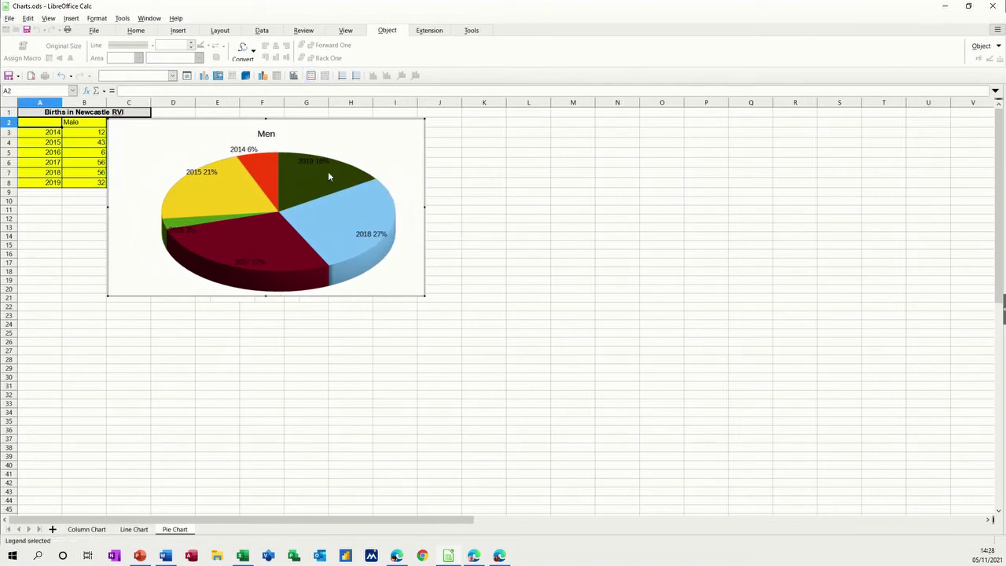
left_click(429, 147)
Move the Men pie chart below the births table and shrink it to about 13.9 by 7.8 cm.
left_click_drag(401, 193, 328, 178)
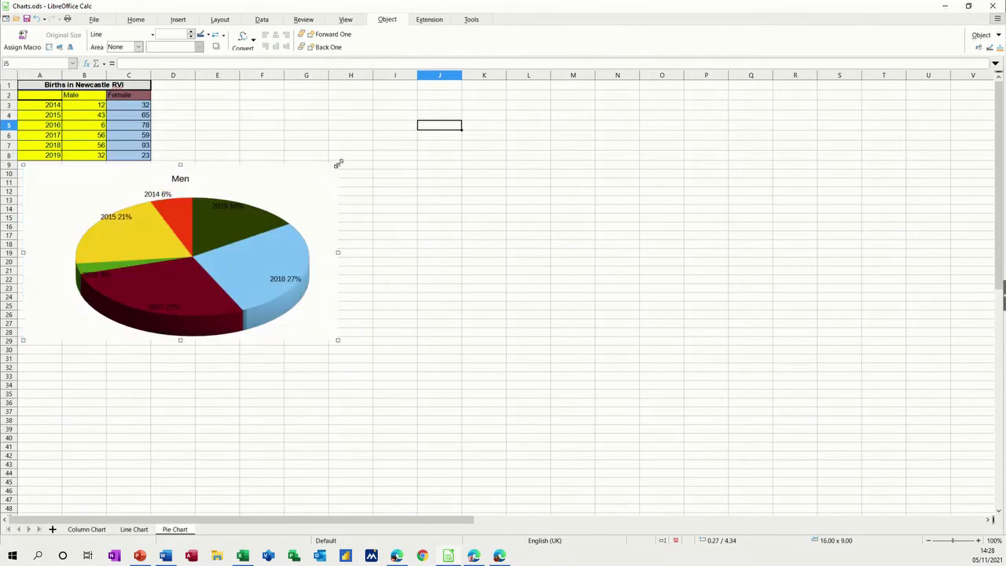
left_click_drag(338, 163, 297, 188)
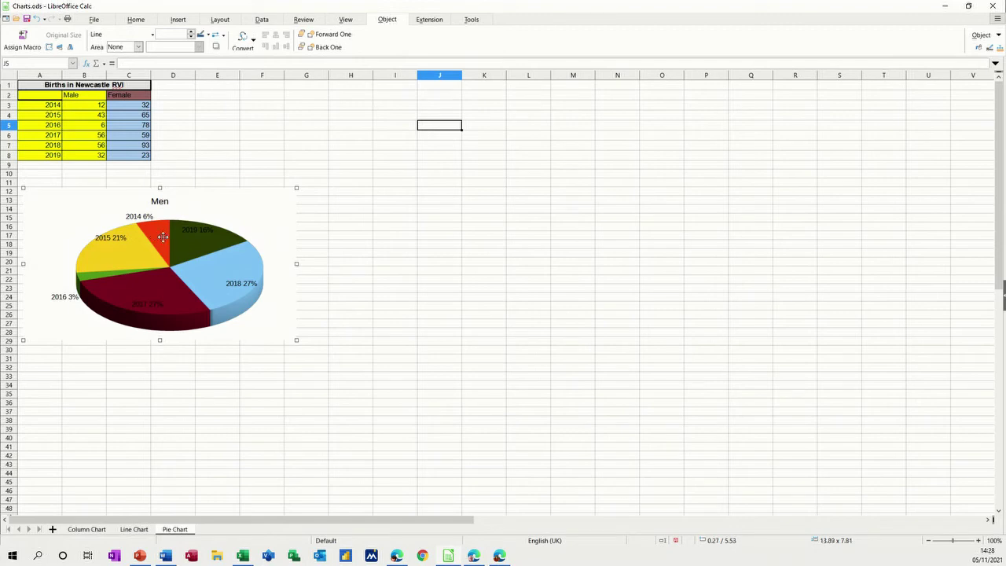
left_click_drag(162, 232, 158, 227)
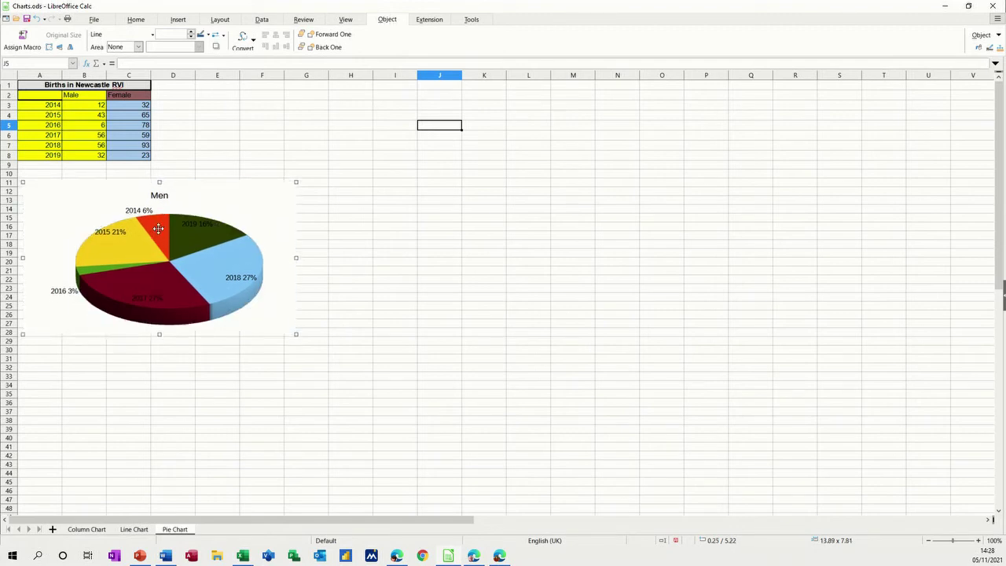
Pull the 2014 slice slightly out of the Men pie and leave chart editing.
double_click(158, 227)
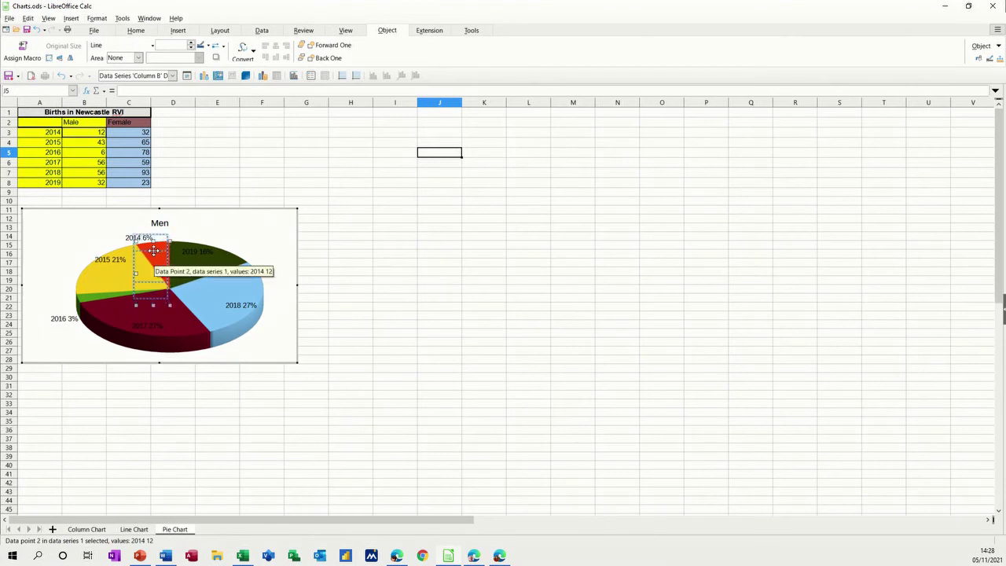
left_click_drag(154, 250, 155, 241)
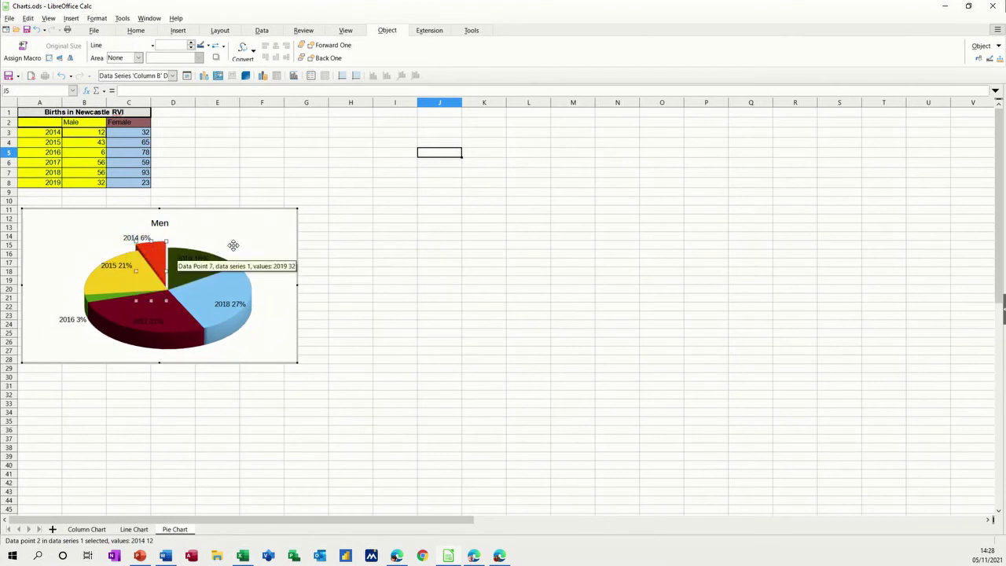
left_click(330, 243)
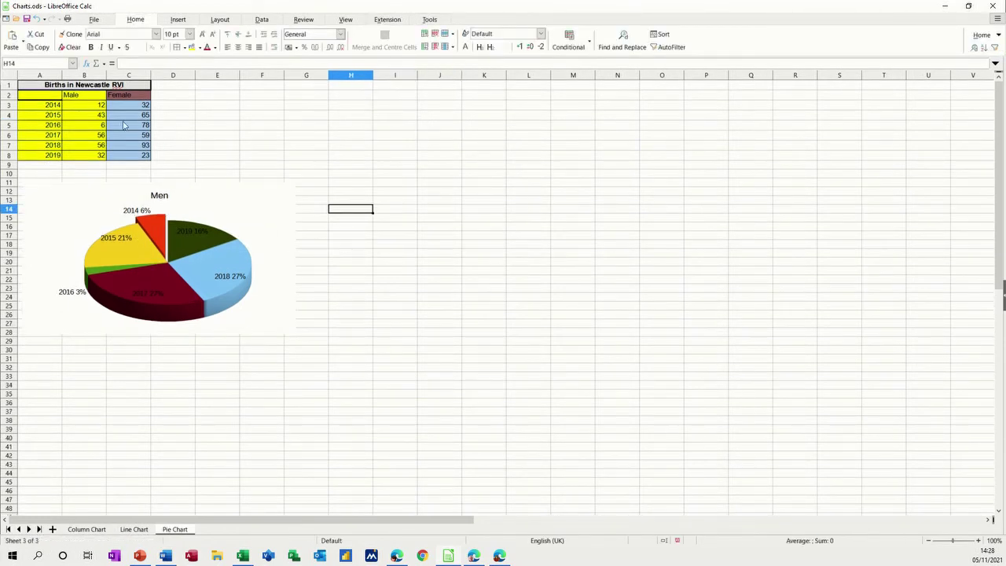
Start a 3-D pie chart from the years in A2:A8 and the female births in C2:C8.
left_click_drag(47, 95, 43, 156)
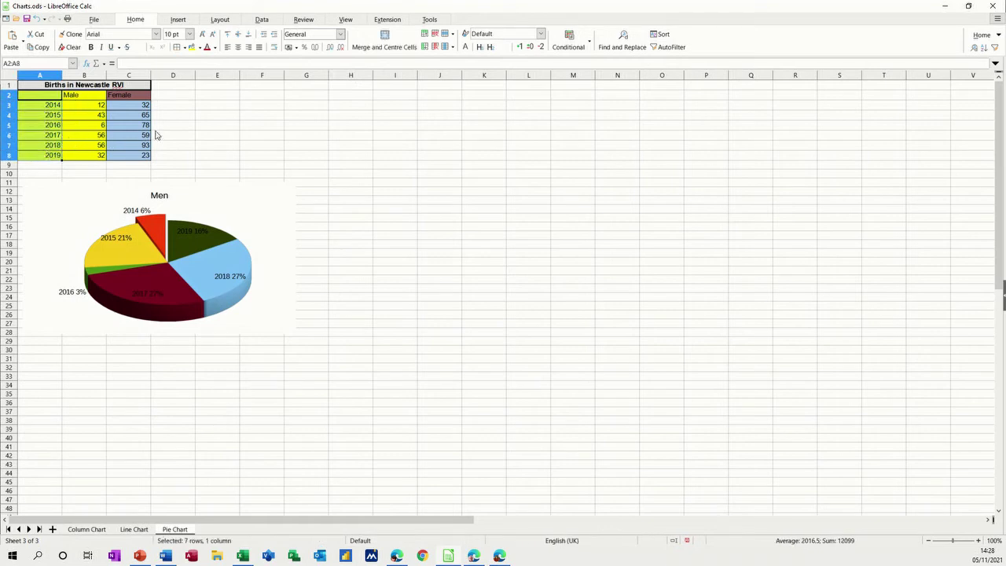
left_click_drag(134, 98, 135, 156)
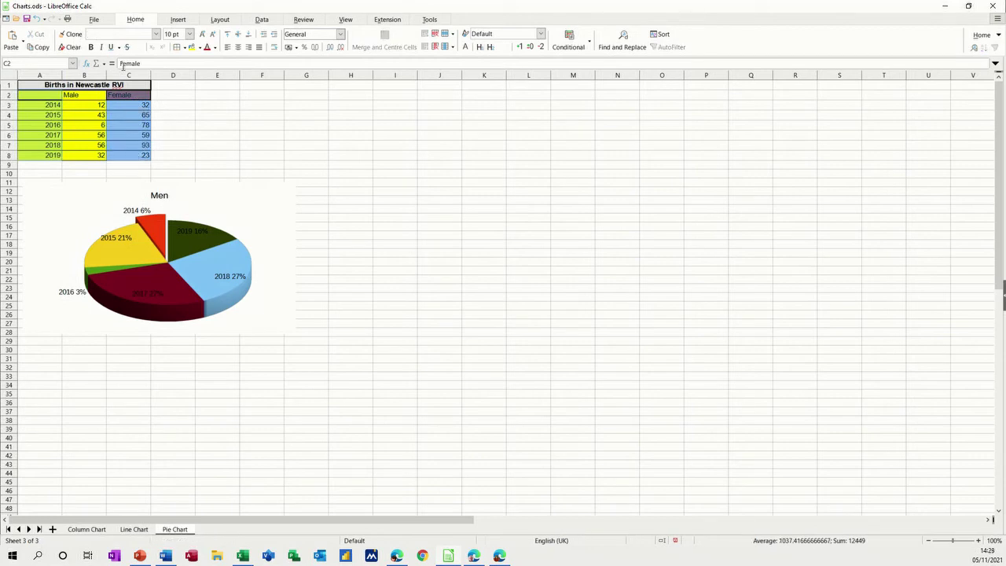
left_click(174, 22)
left_click(95, 40)
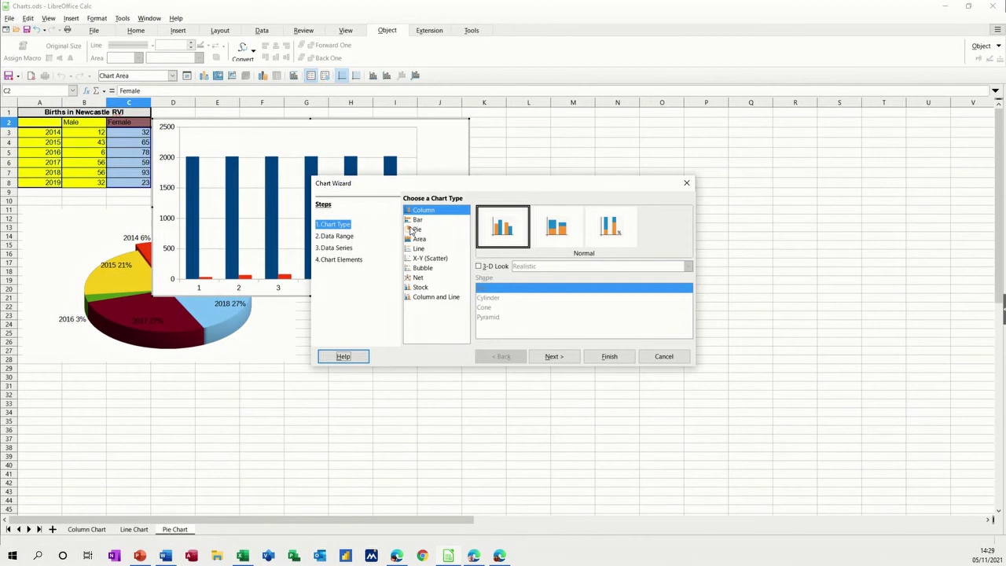
left_click(412, 230)
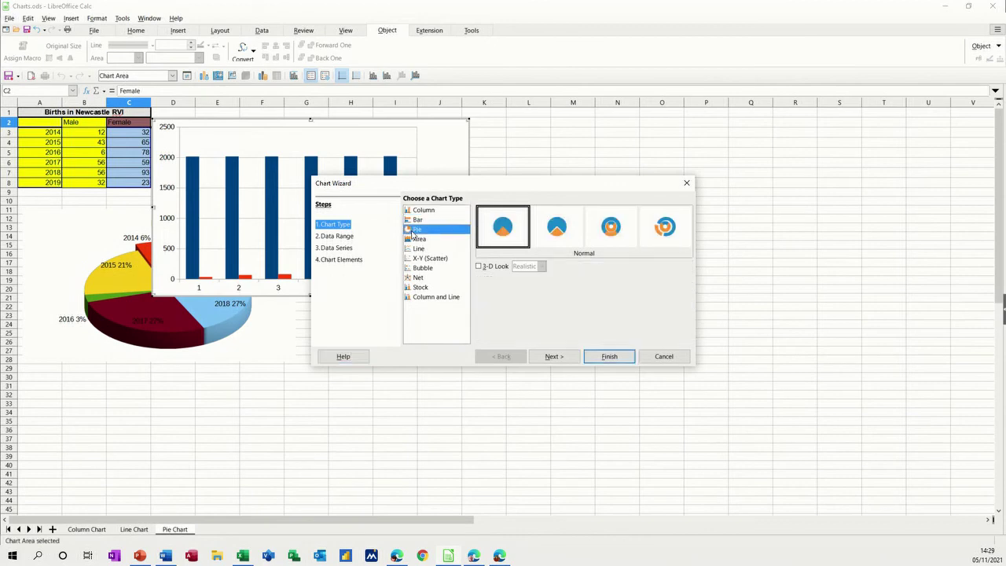
left_click(478, 267)
Use the first column instead of the first row as label for the female births chart, and move the wizard clear of the preview.
left_click(336, 236)
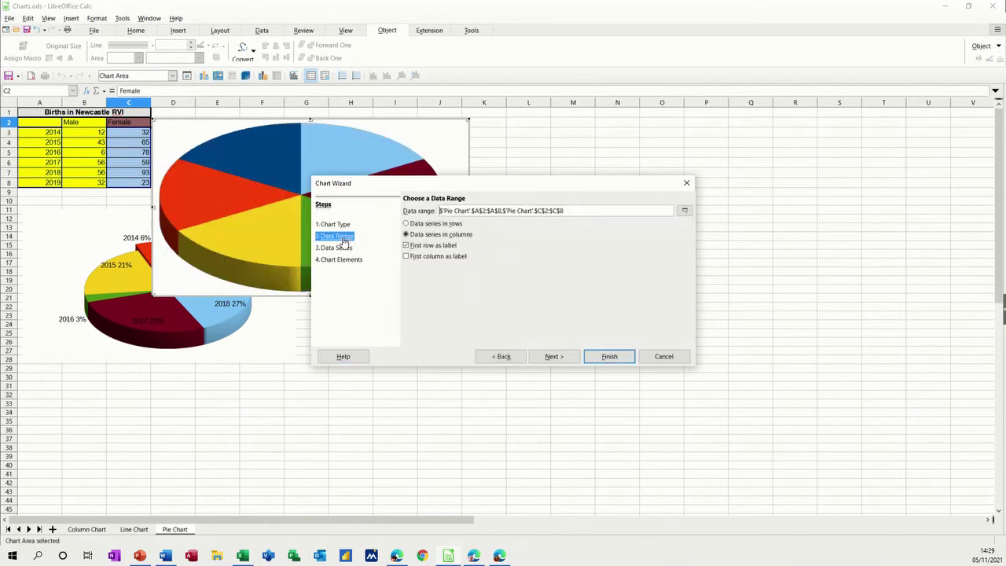
left_click(407, 257)
left_click(406, 246)
left_click_drag(503, 188, 719, 172)
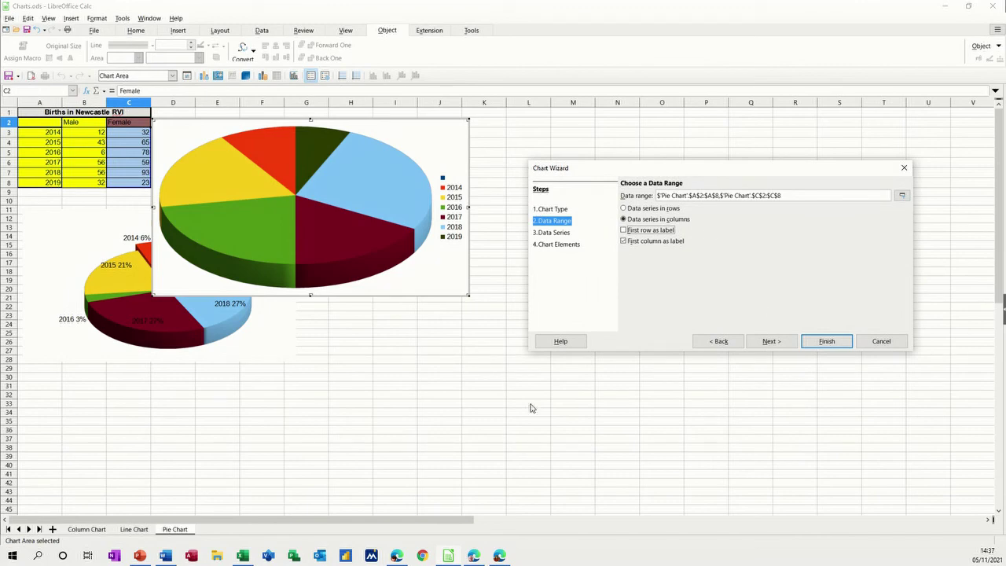
Title the female births pie chart "Women" and finish creating it.
left_click(551, 233)
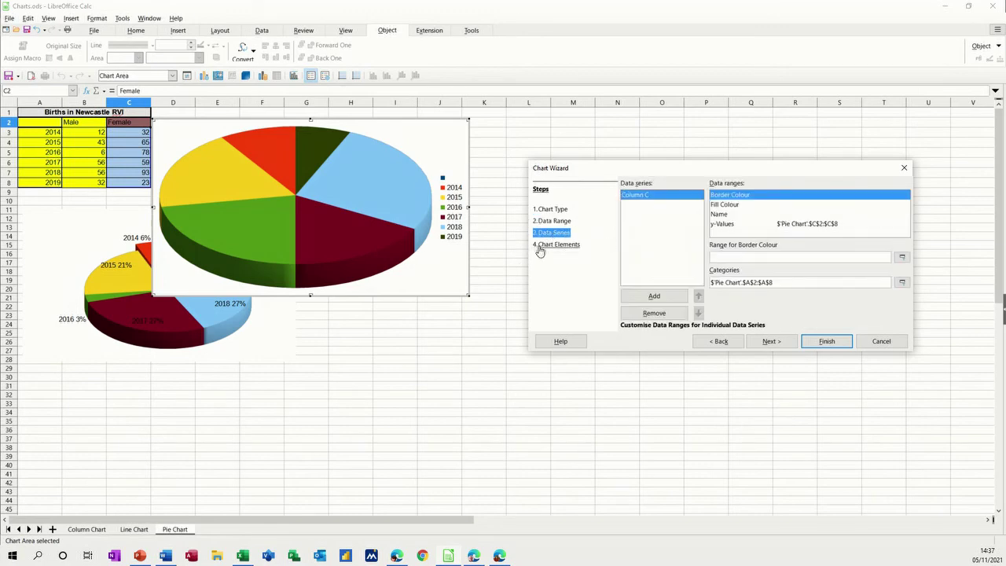
left_click(544, 245)
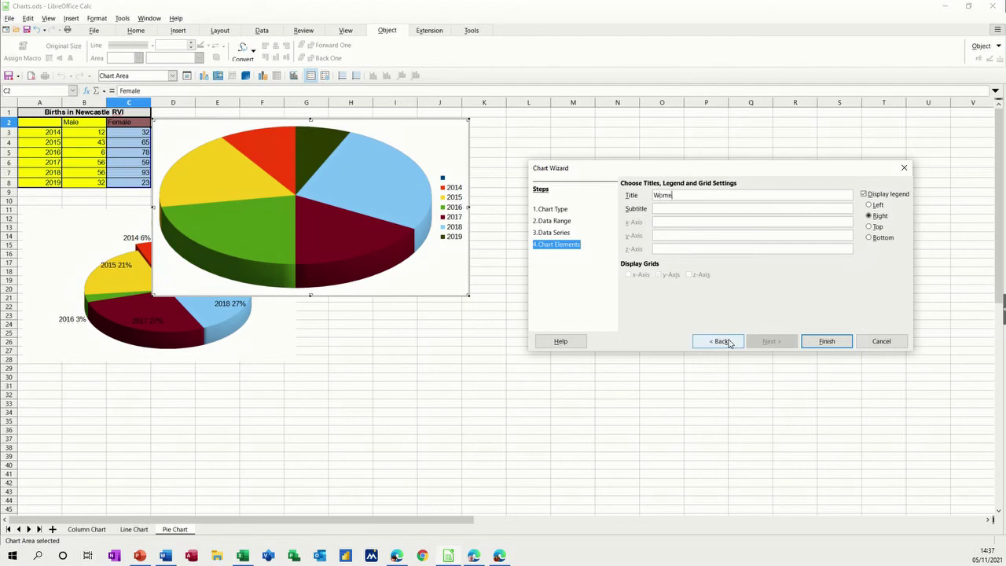
type("Women")
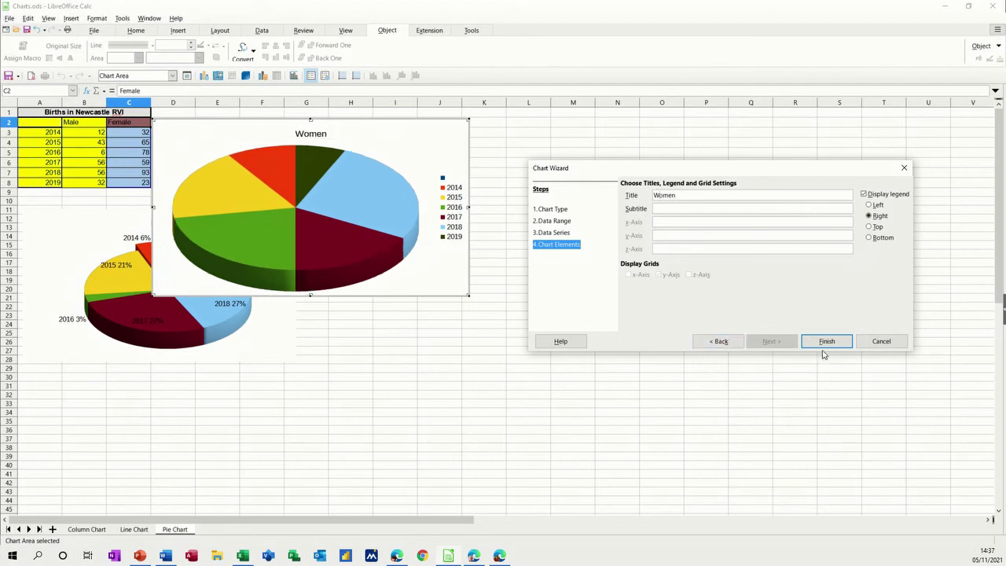
left_click(825, 341)
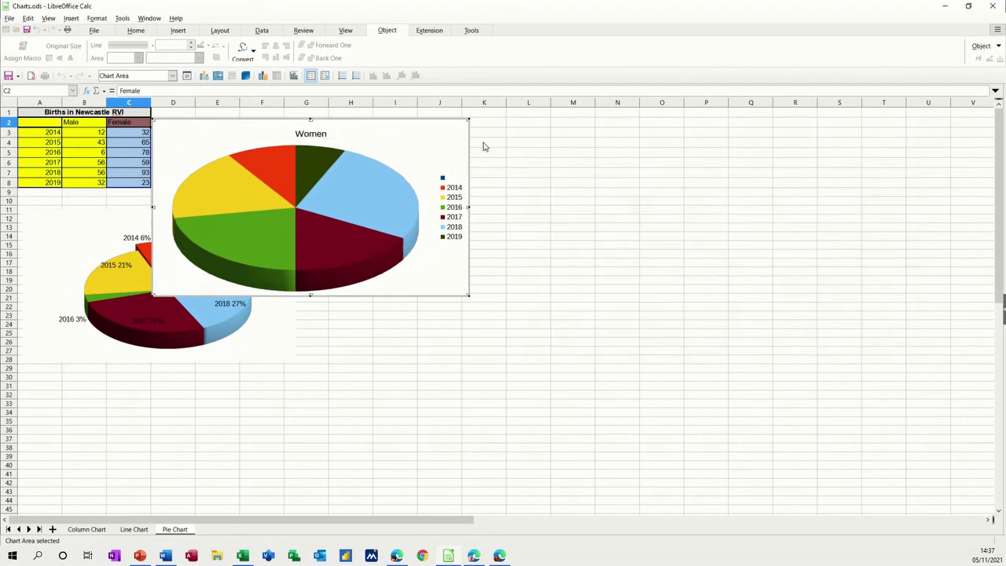
Place the Women pie chart beside the Men pie, below the births table, and open it for editing.
left_click(474, 150)
left_click_drag(439, 132, 599, 221)
double_click(584, 234)
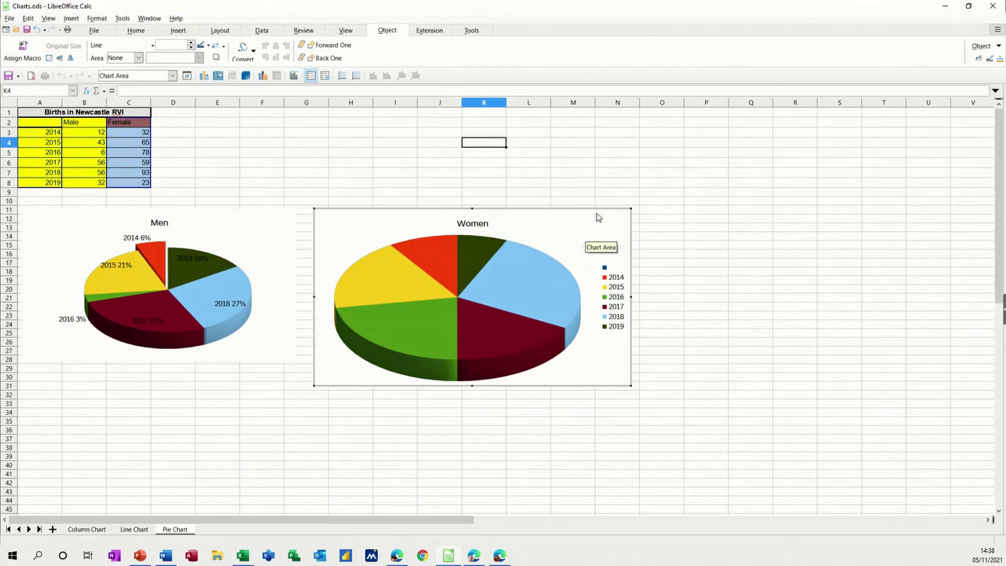
Add data labels to the Women pie that show the percentage and category instead of the number.
right_click(532, 270)
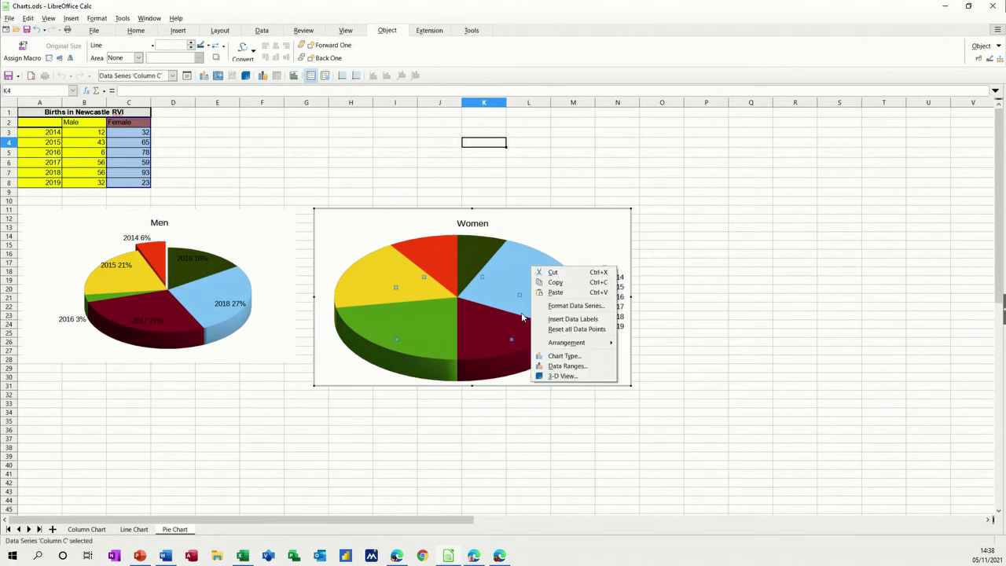
left_click(559, 319)
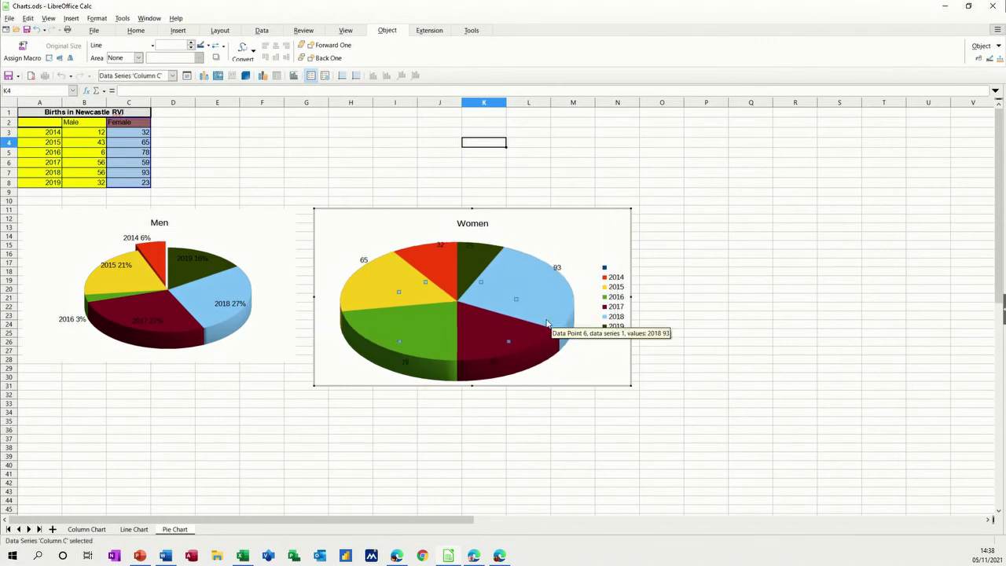
right_click(548, 285)
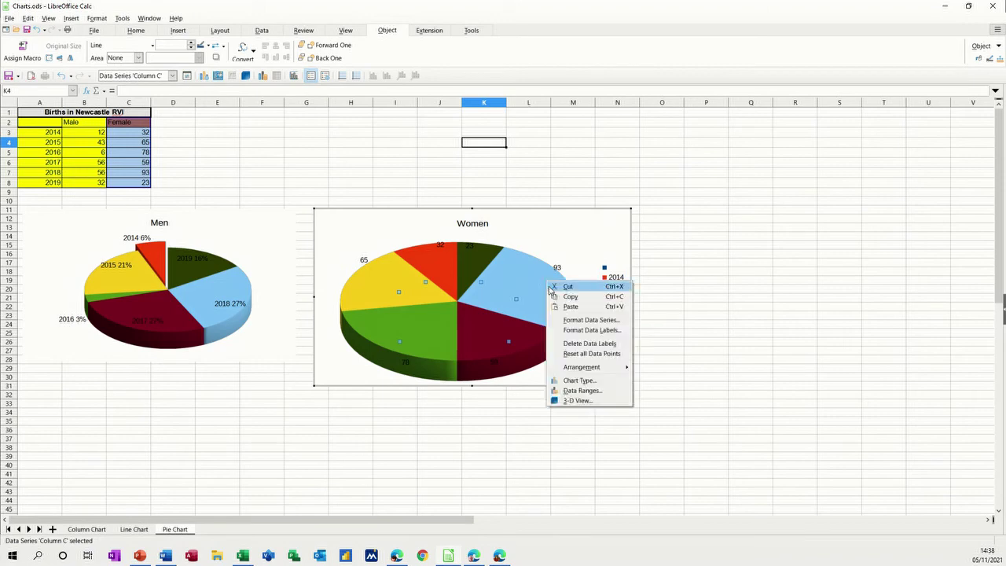
left_click(564, 330)
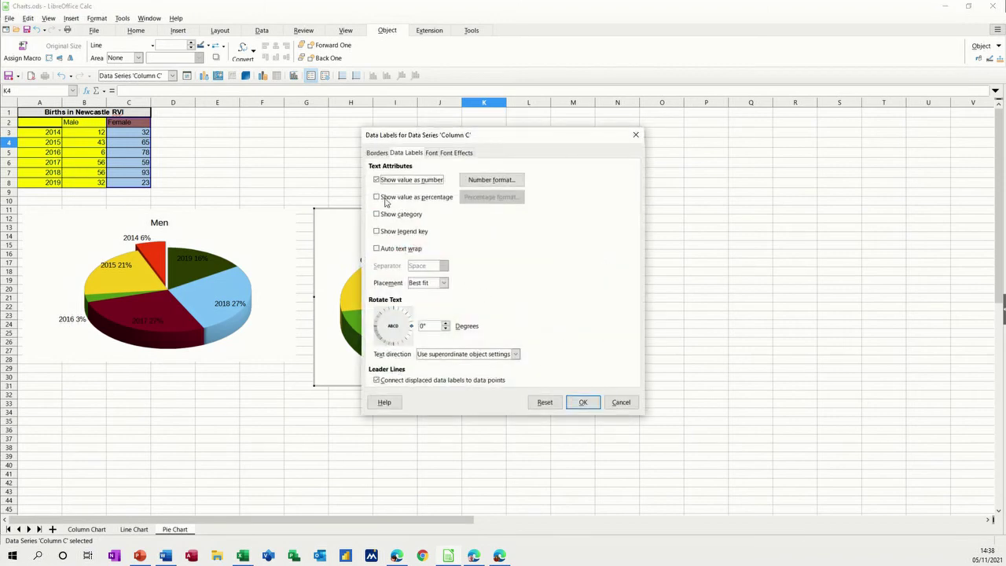
left_click(378, 198)
left_click(377, 180)
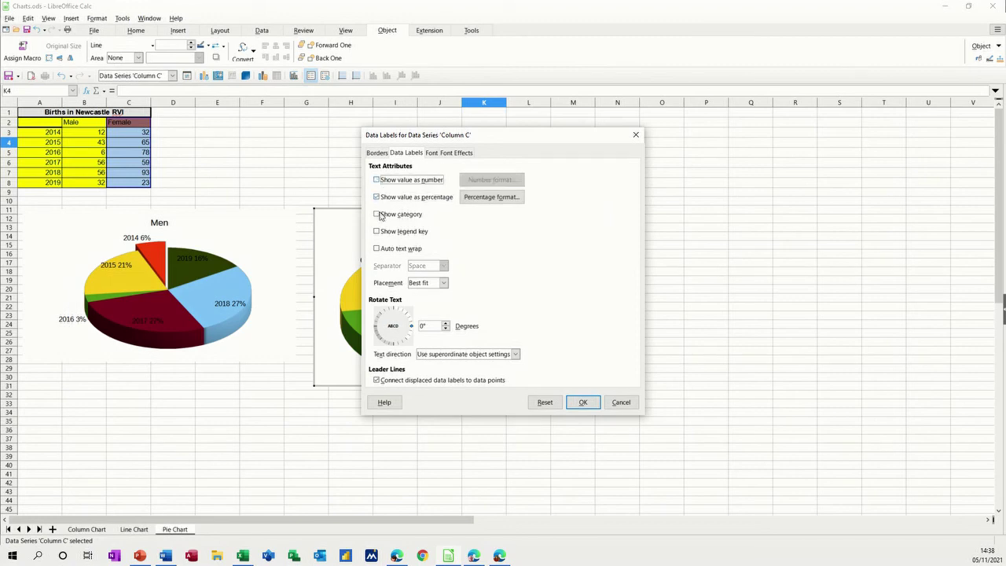
left_click(377, 213)
left_click(579, 403)
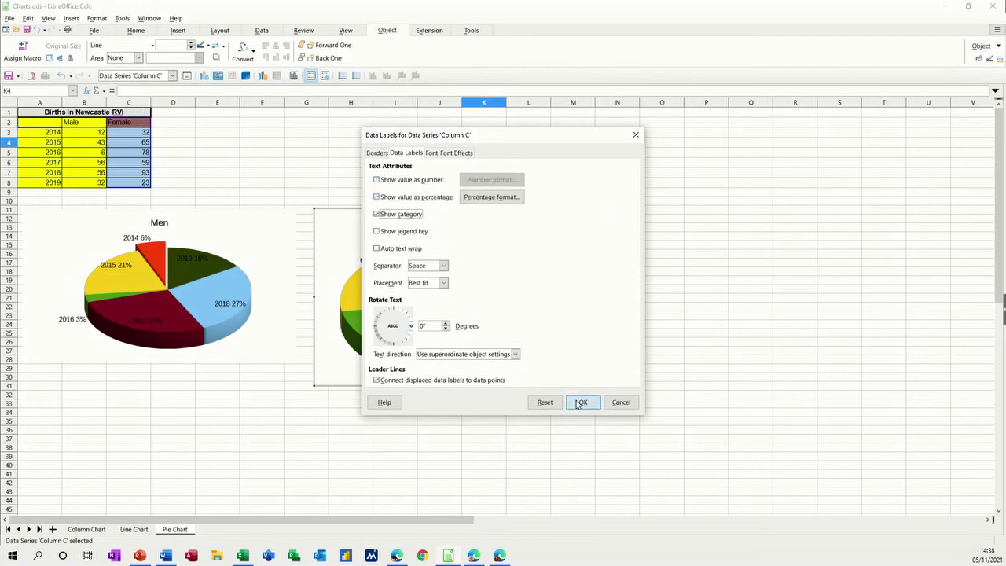
Delete the Women pie's legend, pull its 2014 slice slightly out and leave chart editing.
left_click(613, 293)
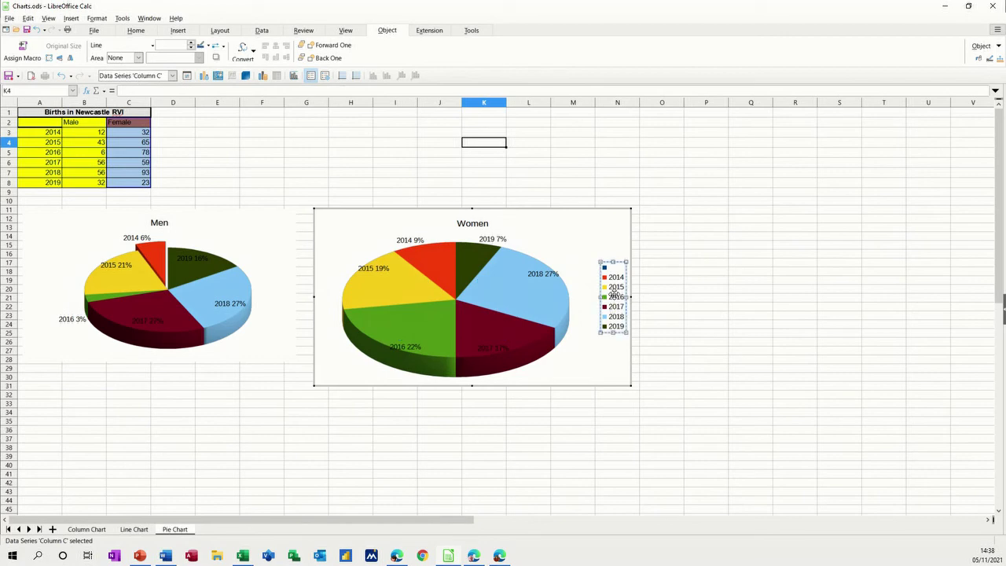
key("Delete")
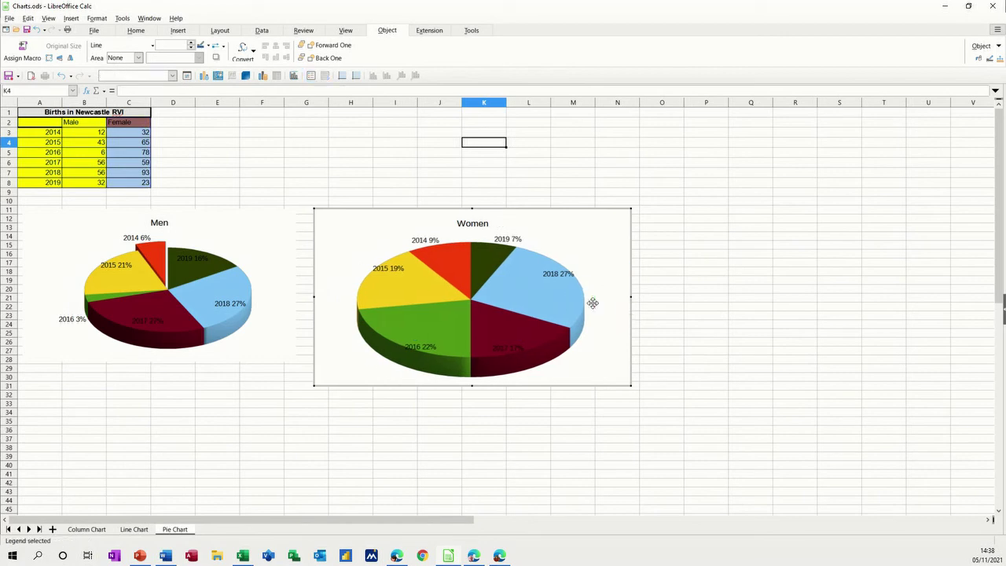
left_click(451, 267)
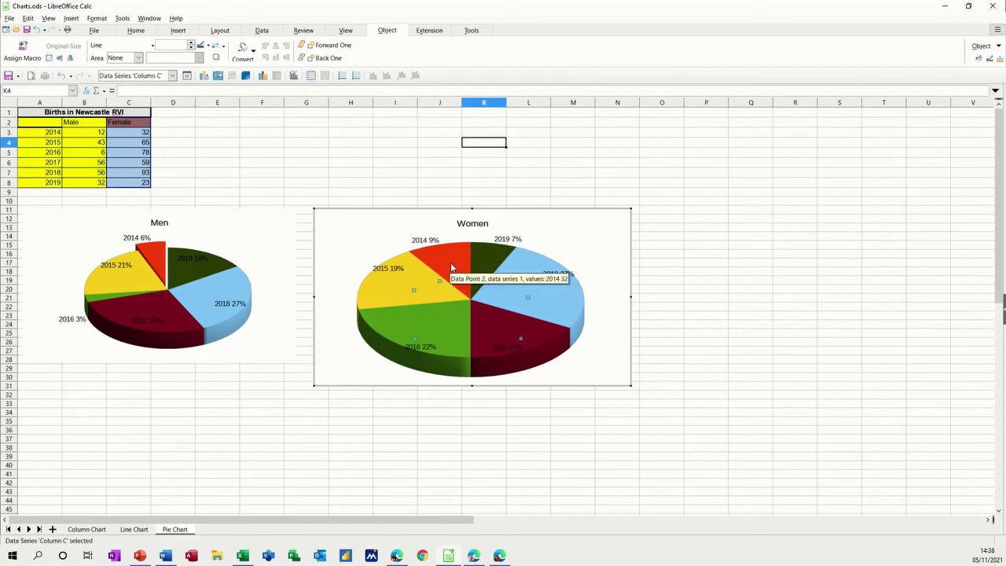
left_click(451, 265)
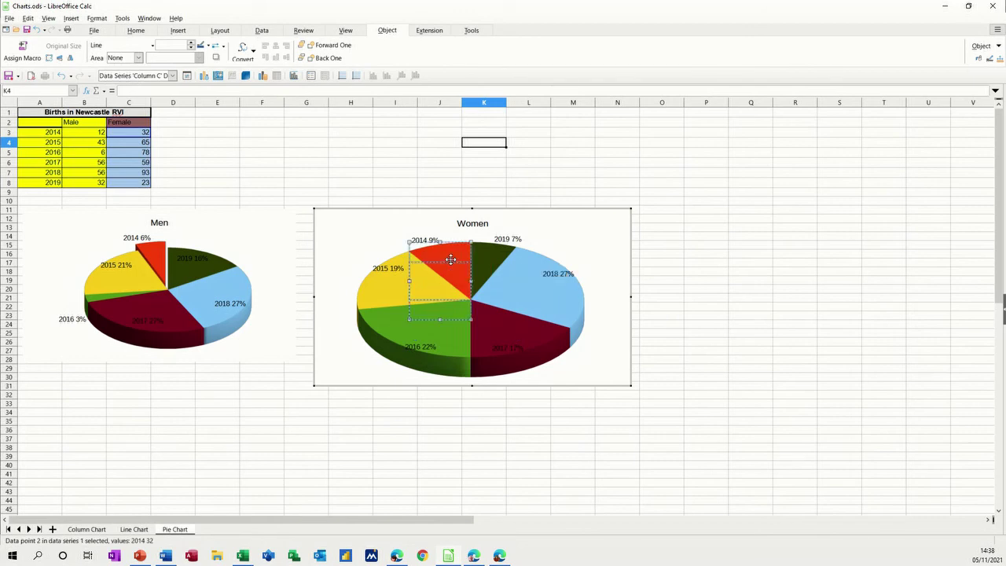
left_click_drag(450, 260, 446, 250)
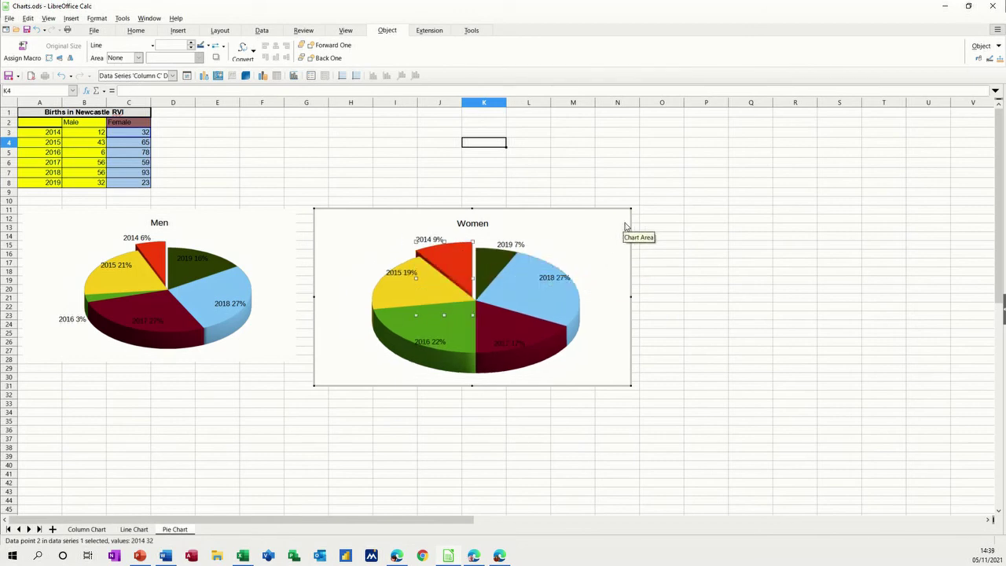
left_click(658, 204)
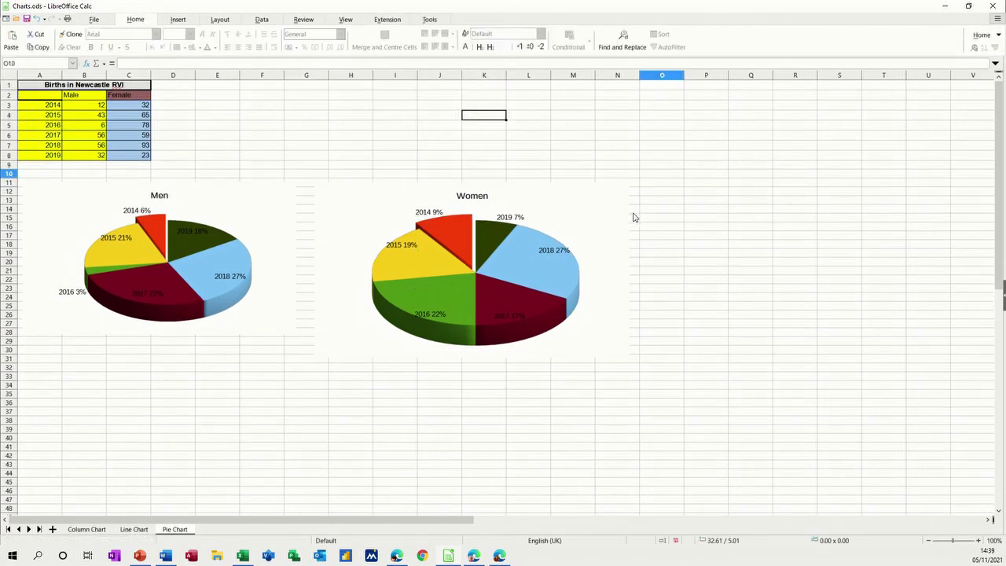
Shrink the Women pie chart to about 14.3 by 8.0 cm and set it directly beside the Men pie.
double_click(627, 196)
key("Escape")
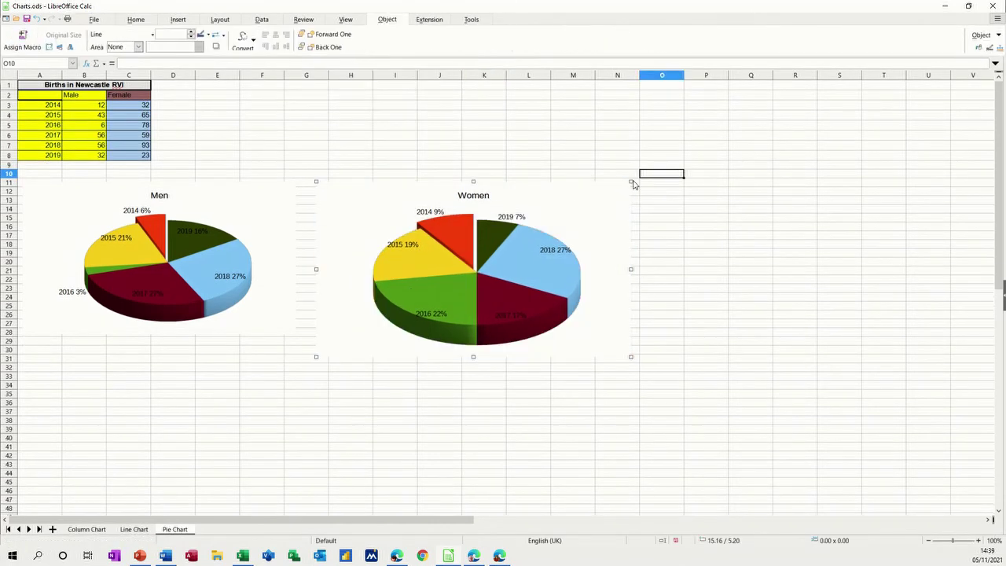
left_click_drag(631, 183, 570, 191)
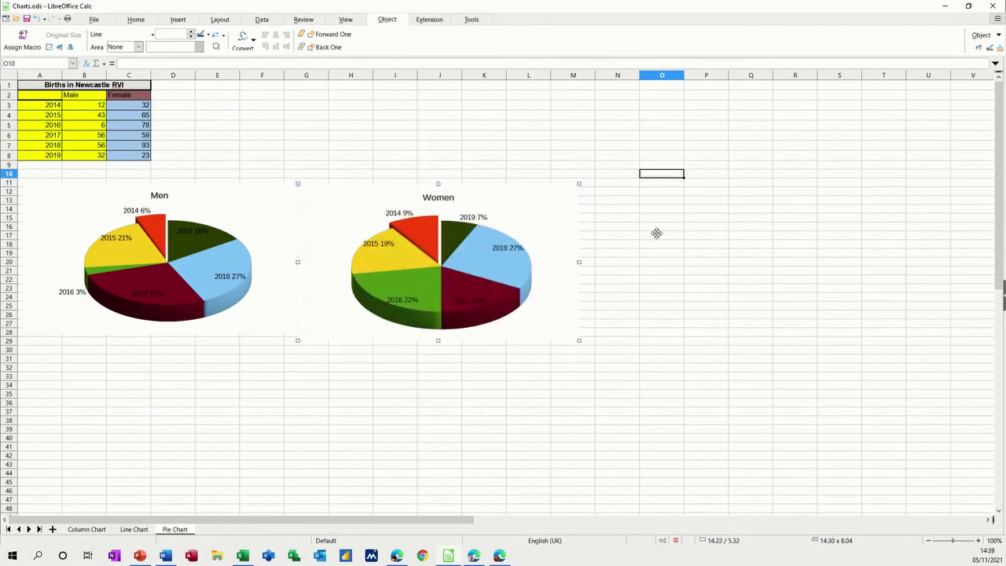
Import british artillery.jpg from the PHOTOS Waterloo folder as the bitmap fill of the Women chart area, keeping the suggested name.
double_click(559, 191)
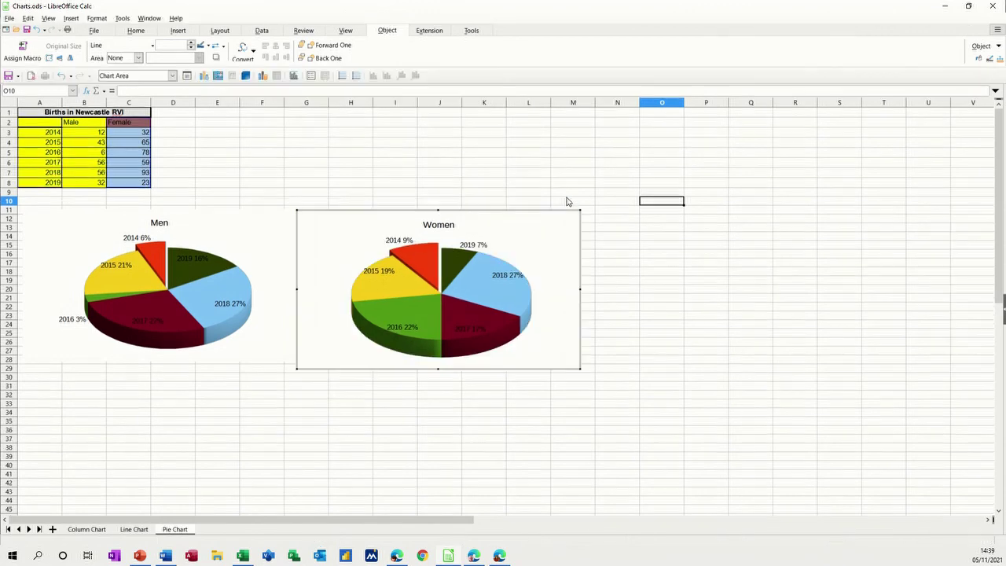
left_click(189, 80)
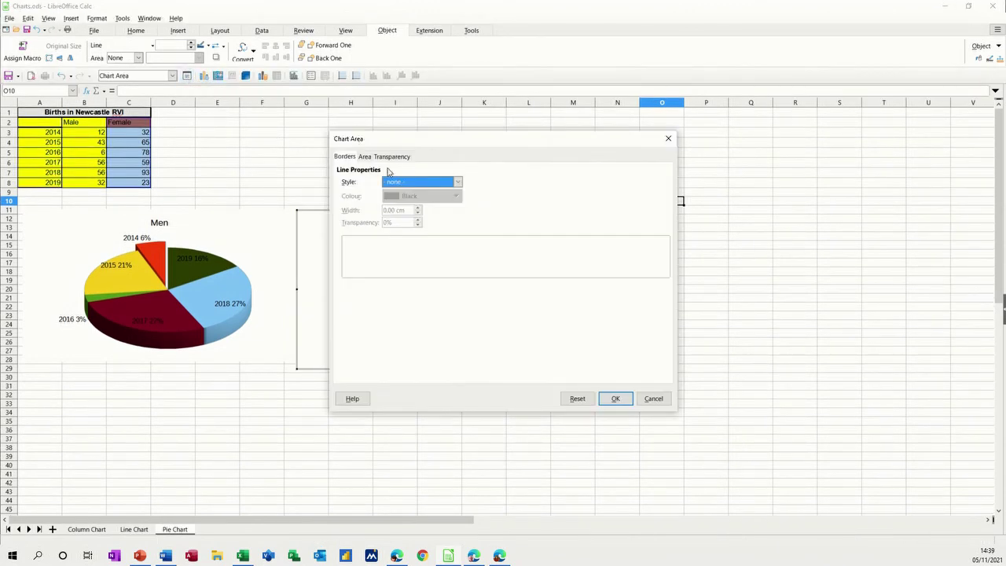
left_click(365, 157)
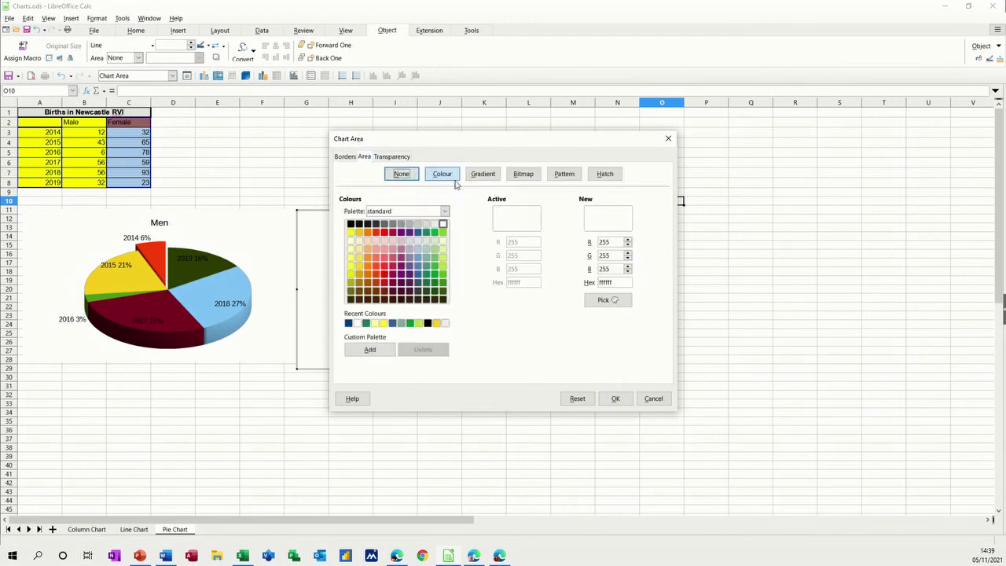
left_click(520, 178)
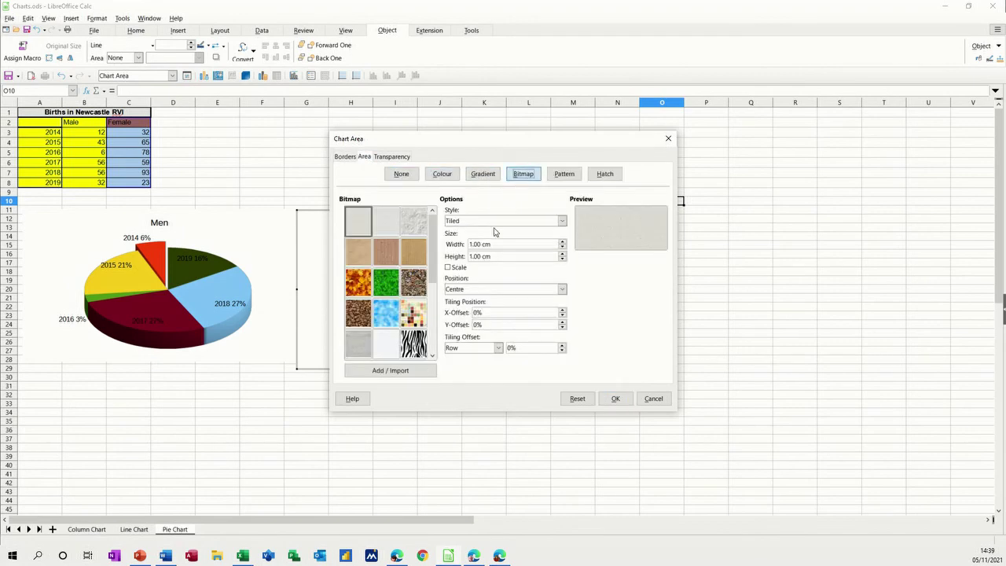
left_click(398, 372)
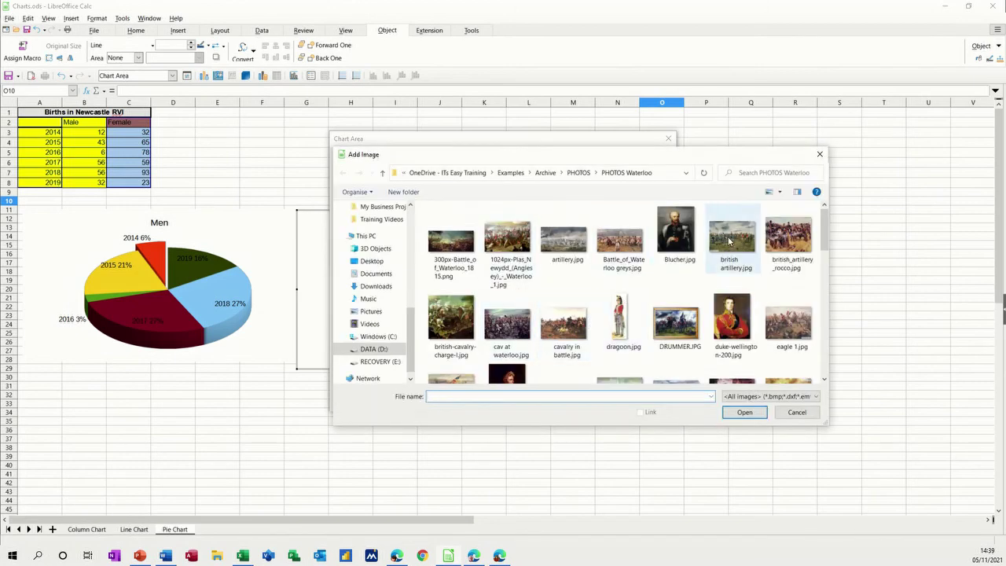
double_click(729, 242)
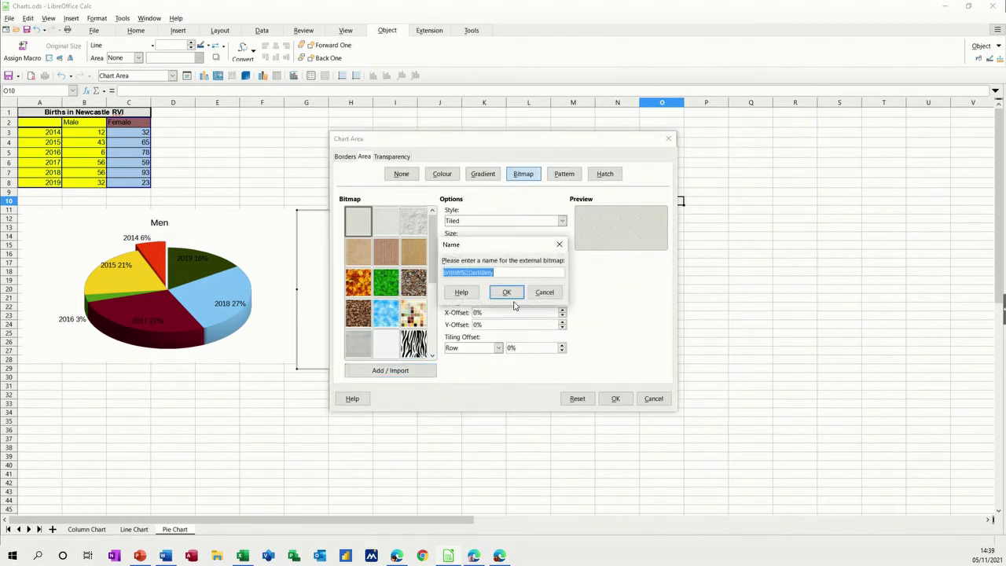
left_click(507, 293)
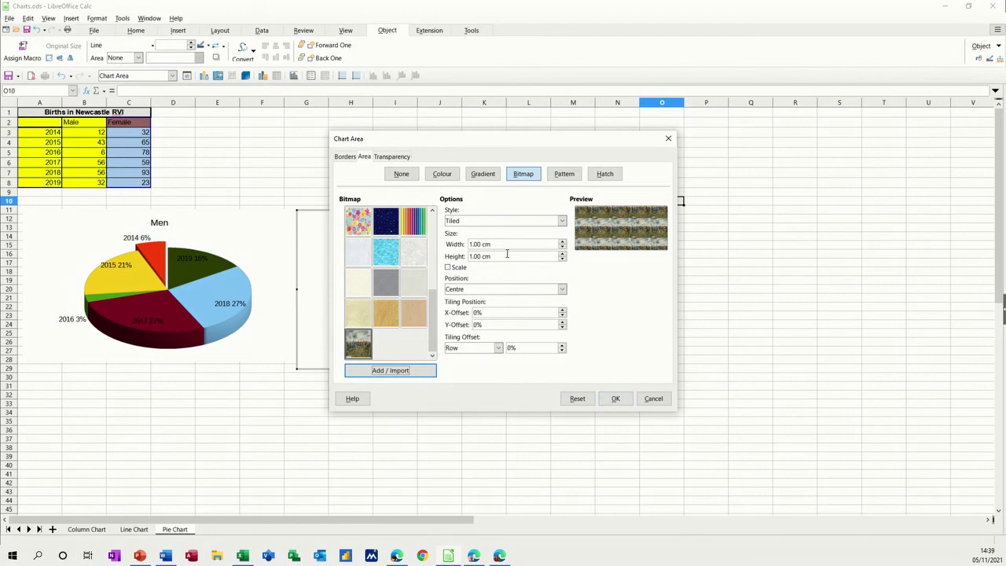
Set the bitmap fill style of the Women chart area to Stretched and apply it.
left_click(561, 221)
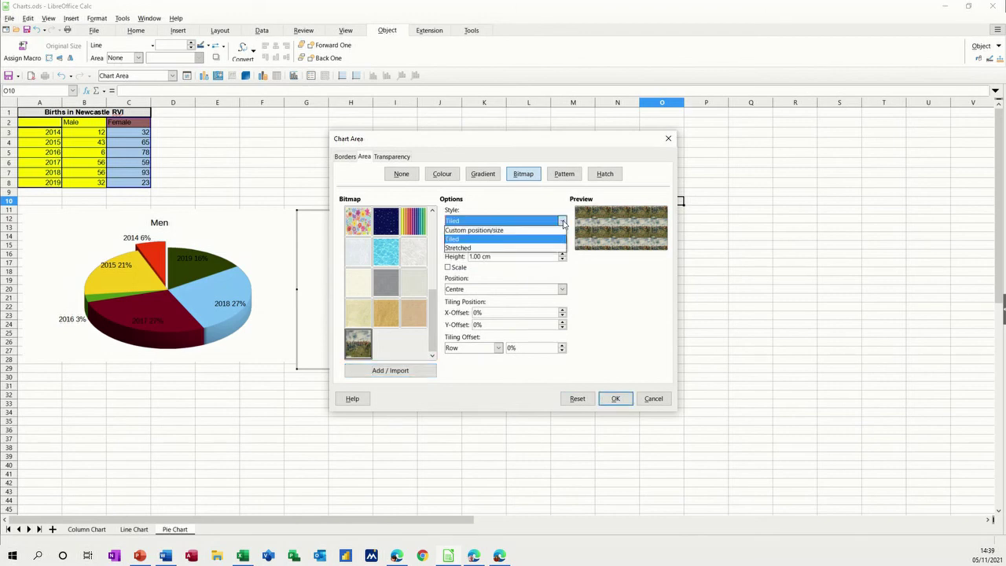
left_click(510, 248)
left_click(607, 396)
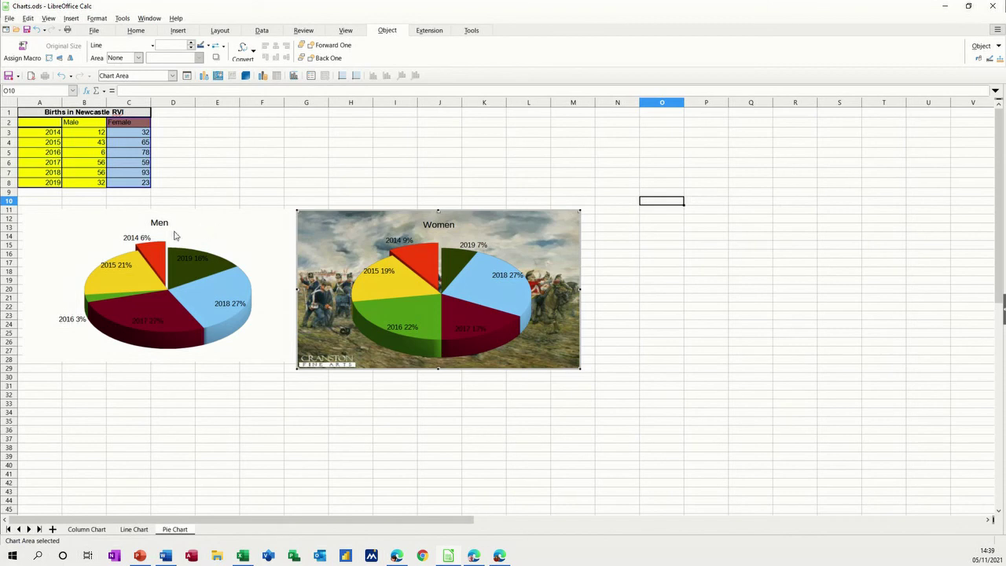
Review the finished charts on the Column Chart and Line Chart sheets and return to the Pie Chart sheet.
left_click(91, 531)
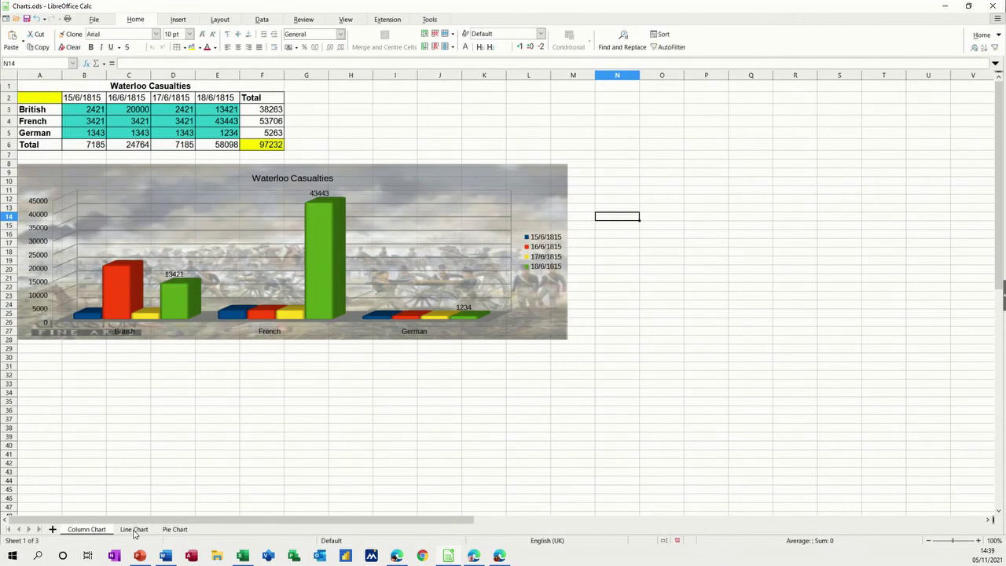
left_click(134, 531)
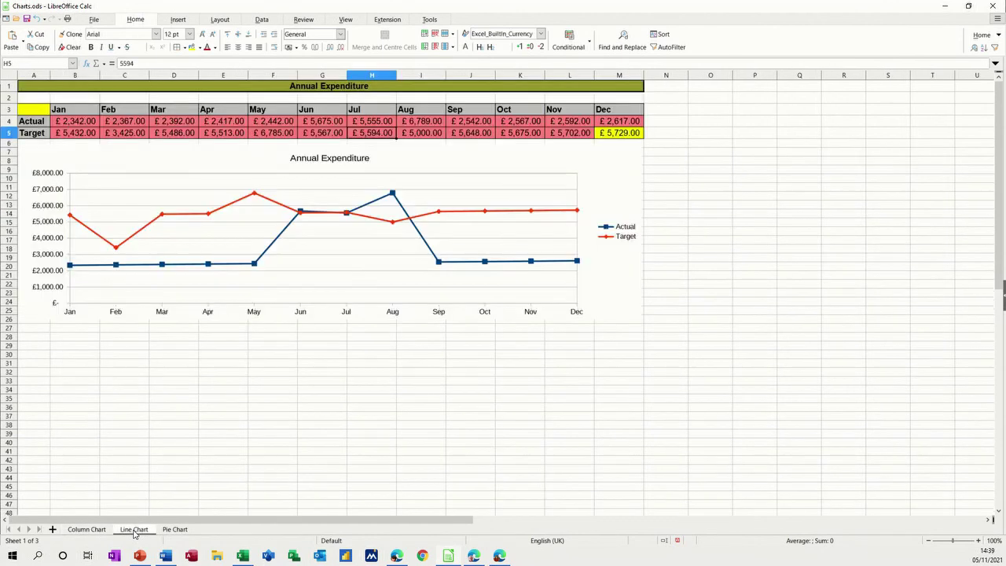
left_click(174, 530)
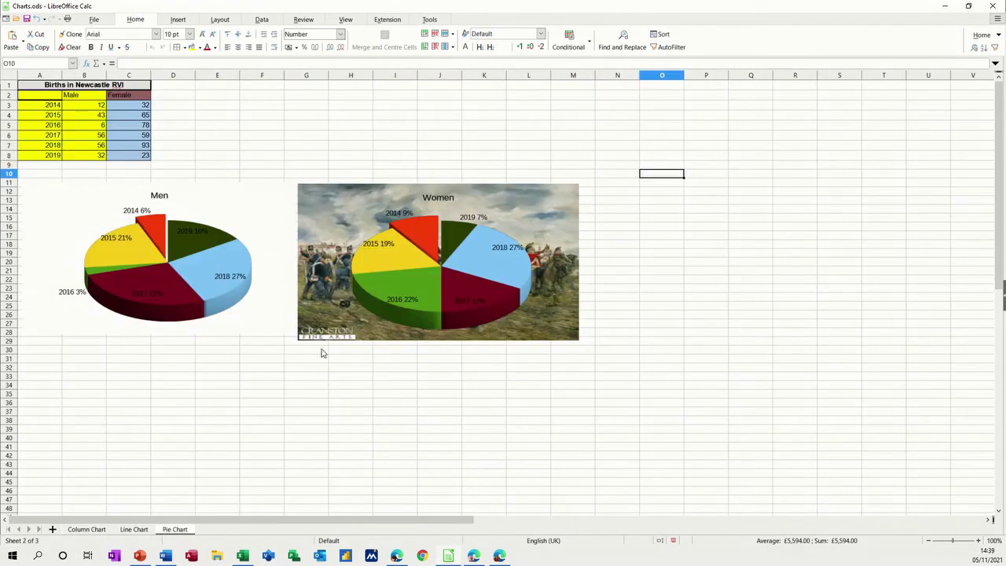